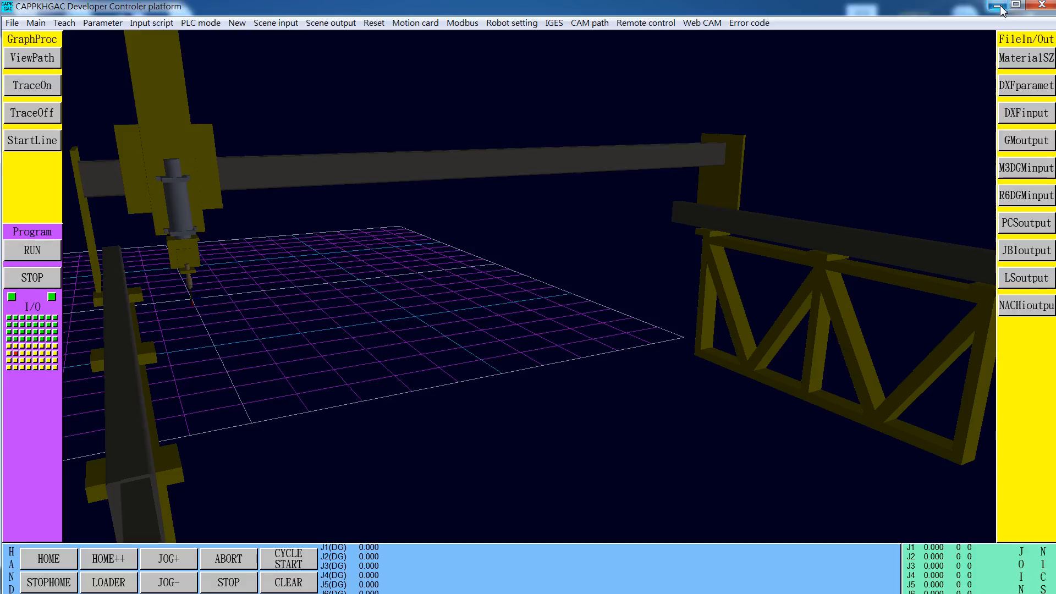
Switch to the file explorer, search the Data folder for gac*.csv, and copy the GAC14 file
left_click(997, 6)
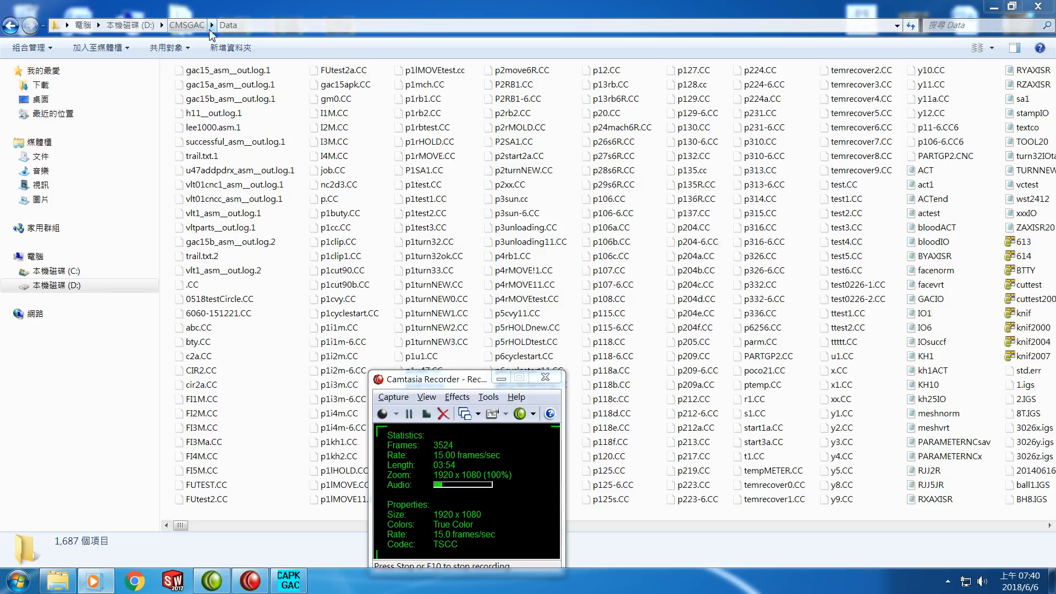
left_click(981, 25)
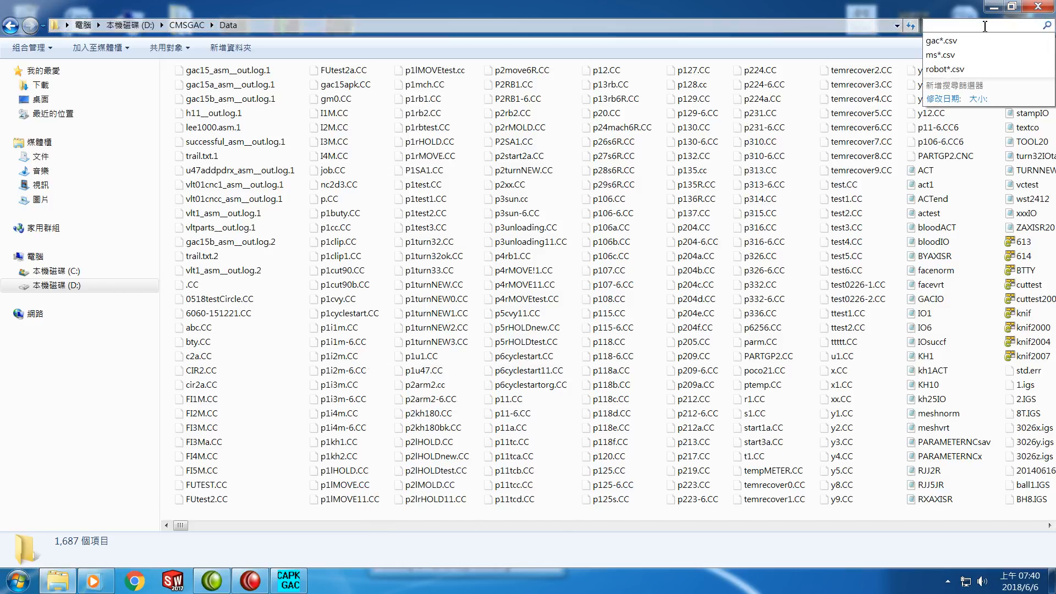
left_click(971, 46)
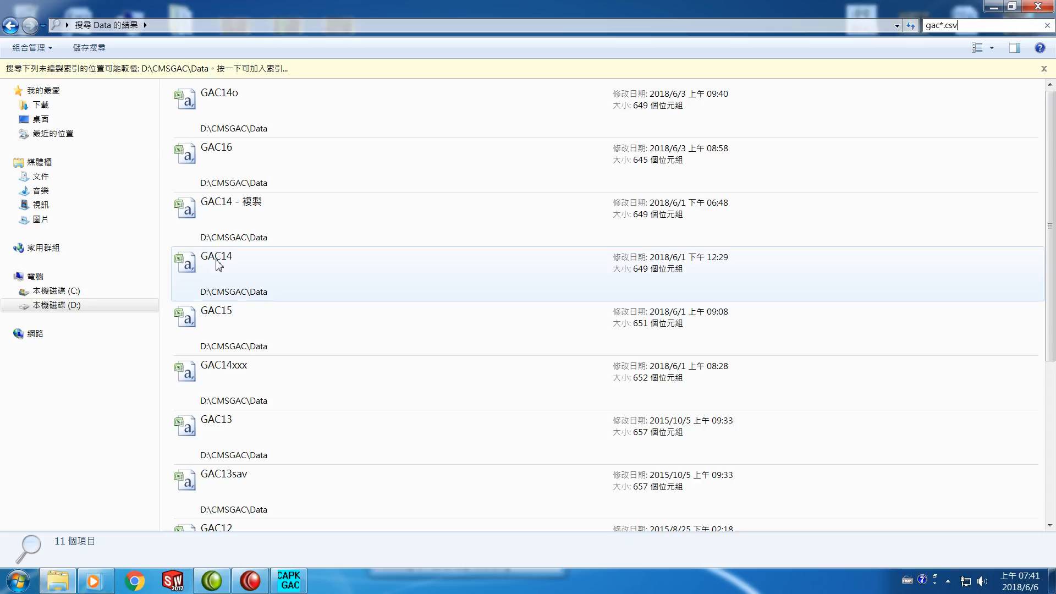
left_click(219, 266)
right_click(219, 266)
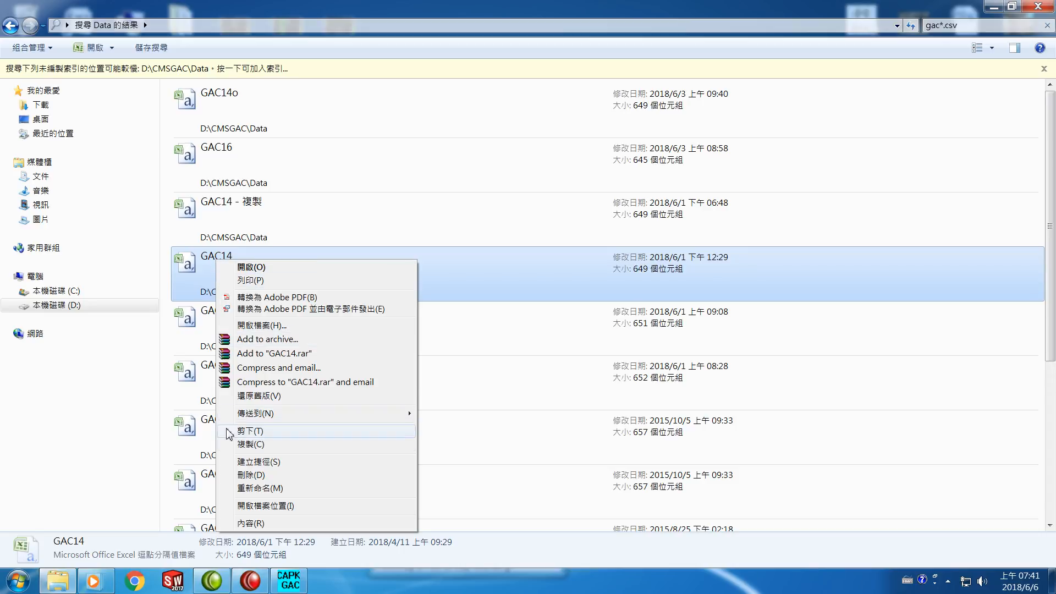
left_click(257, 446)
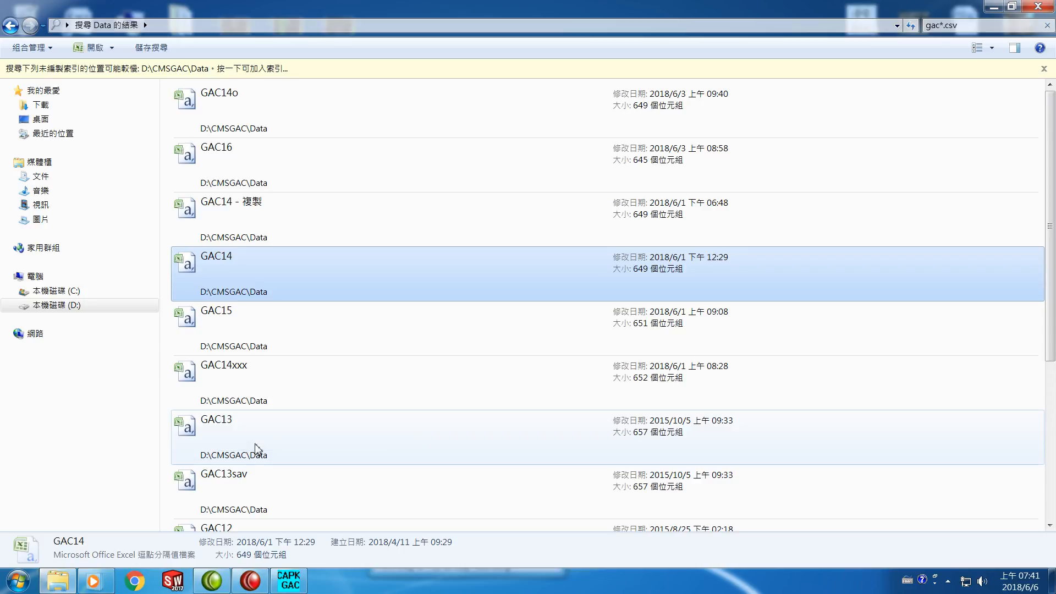
Paste the copied GAC14 file into the D:\CMSGAC\Data folder
right_click(456, 223)
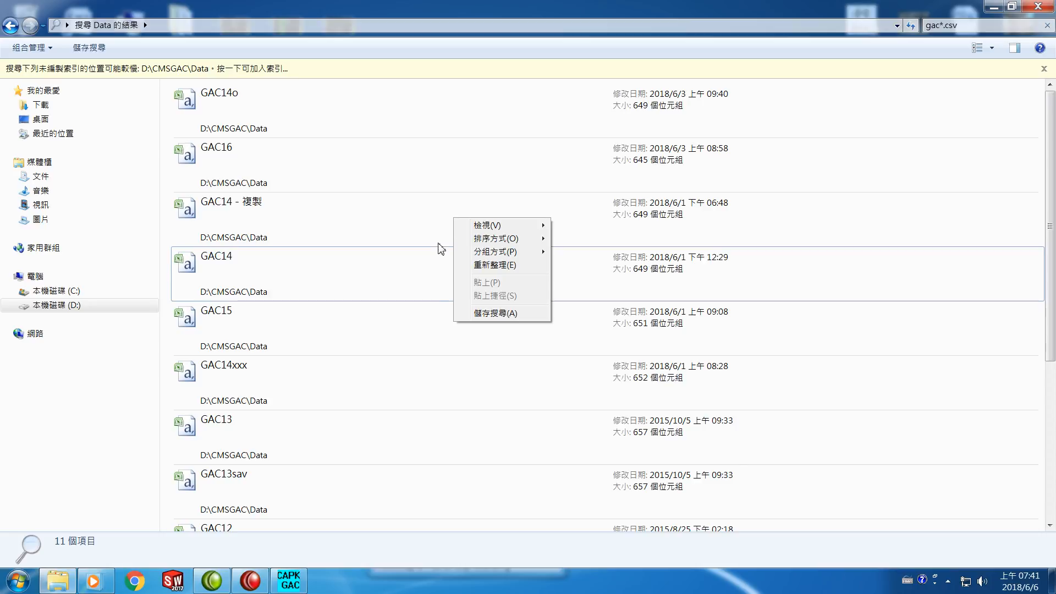
right_click(887, 371)
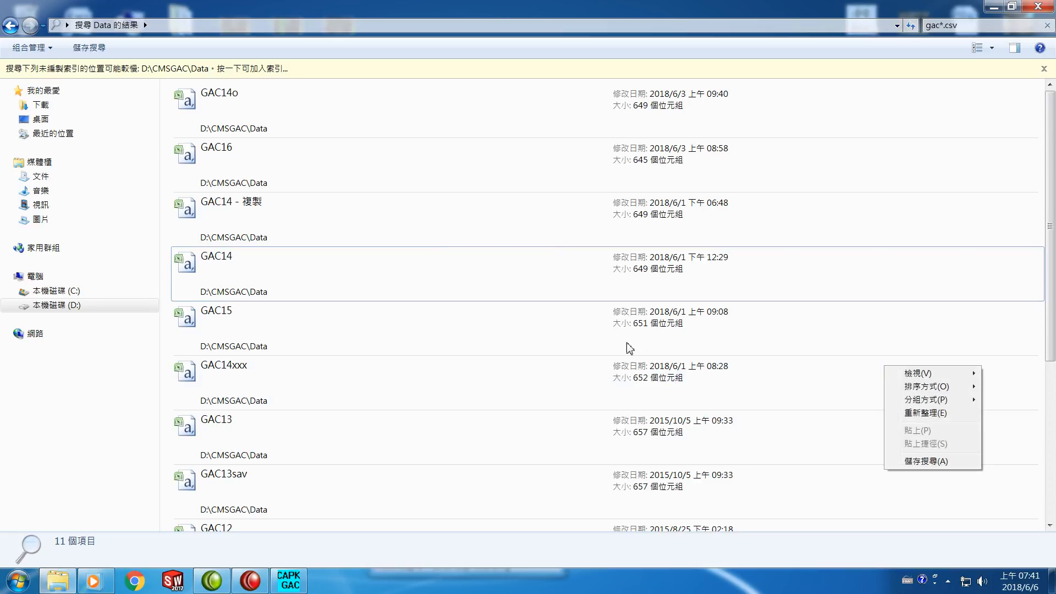
left_click(51, 305)
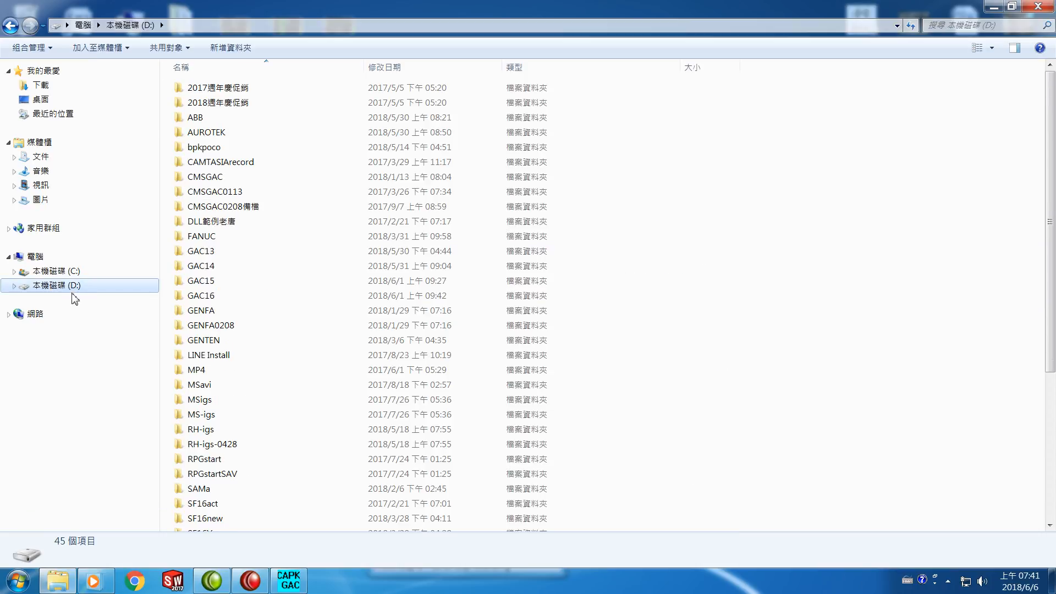
double_click(208, 181)
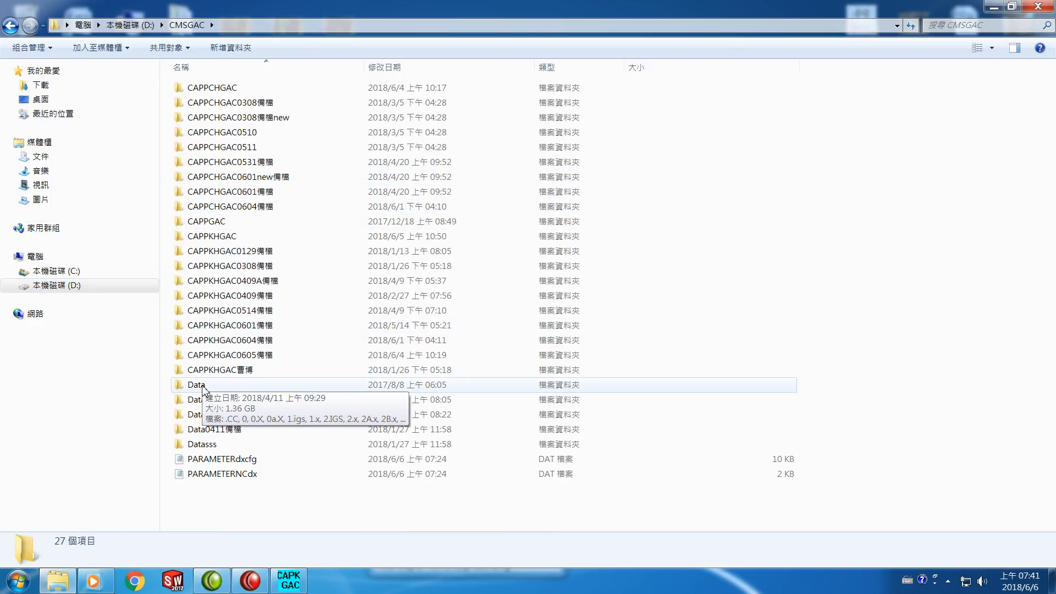
double_click(203, 386)
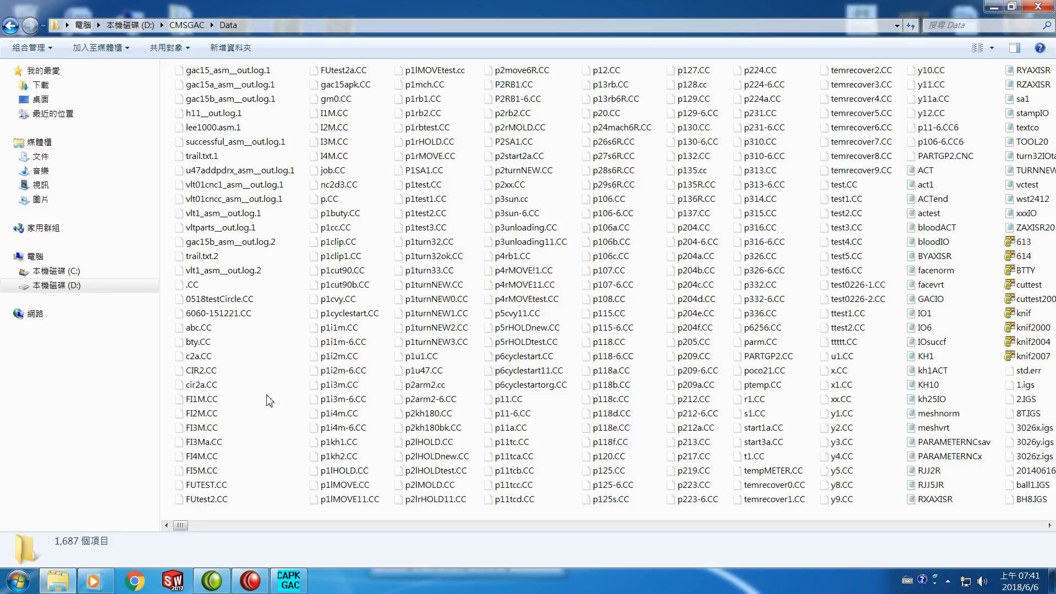
right_click(269, 400)
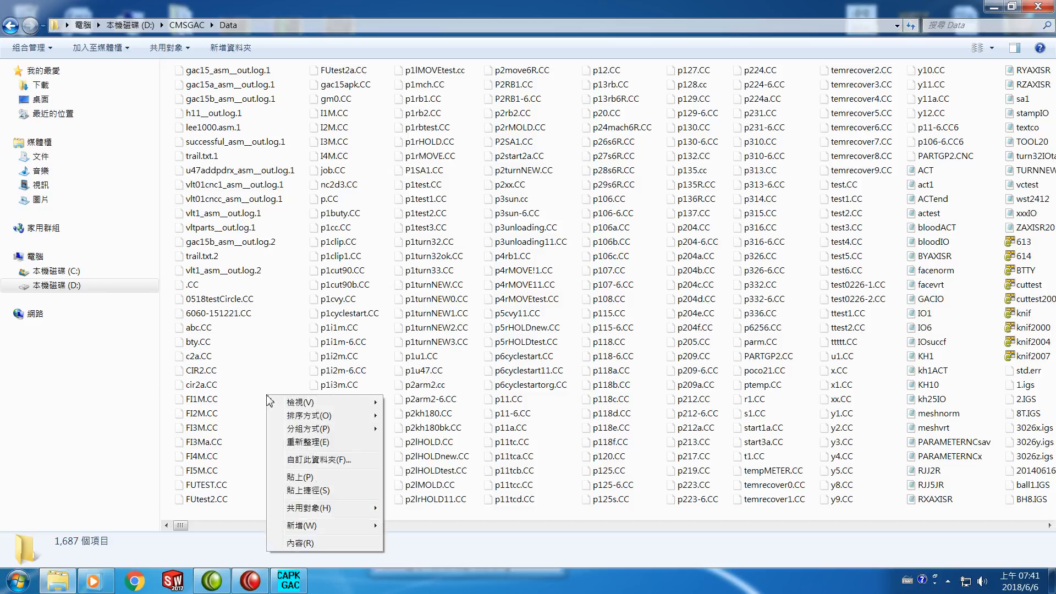
left_click(306, 478)
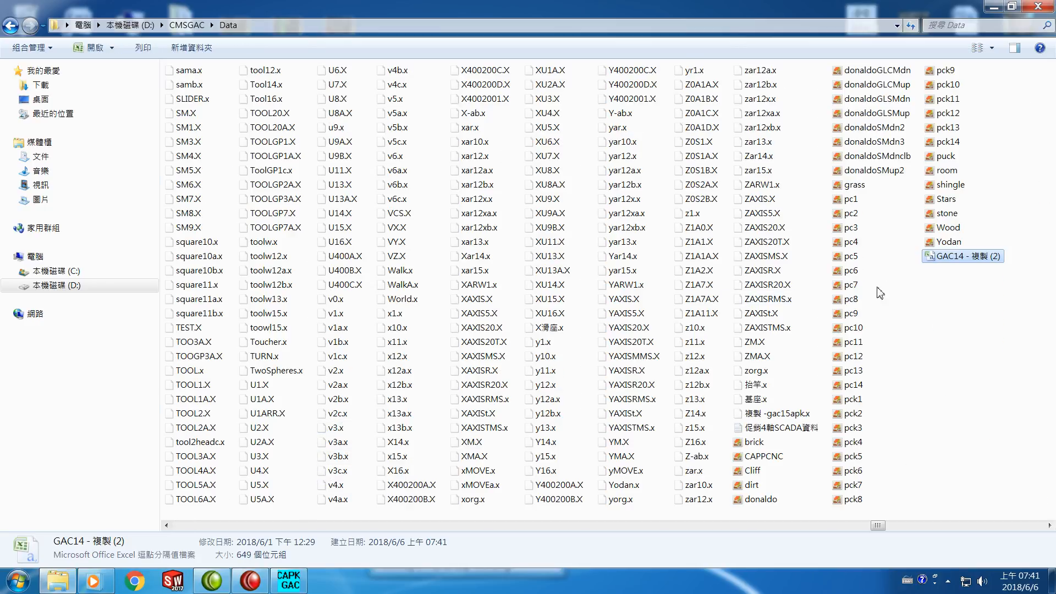
Rename the pasted copy of GAC14 to GAC14r
mouse_move(975, 266)
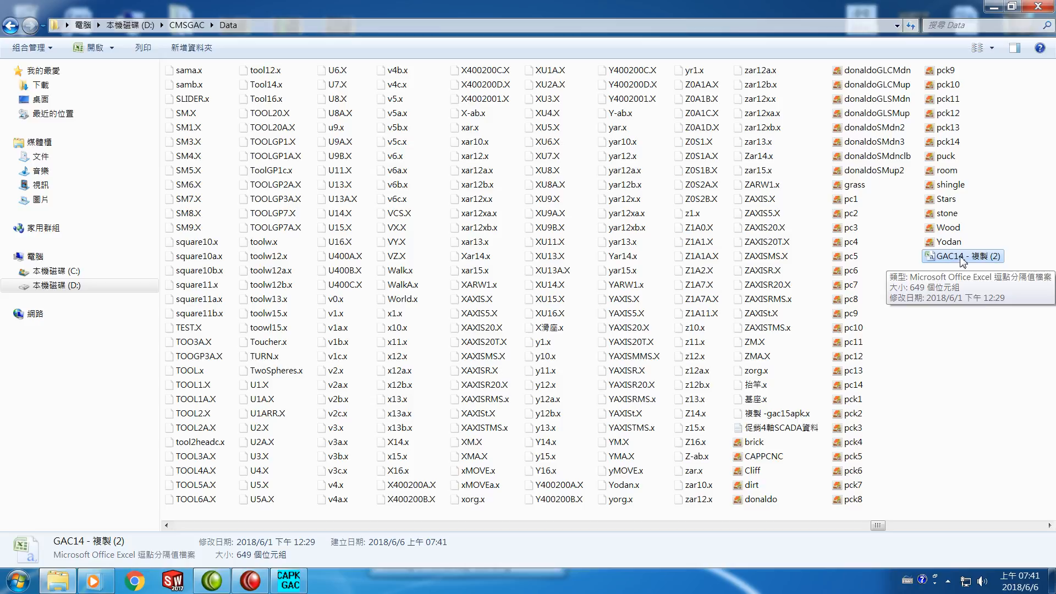
right_click(963, 261)
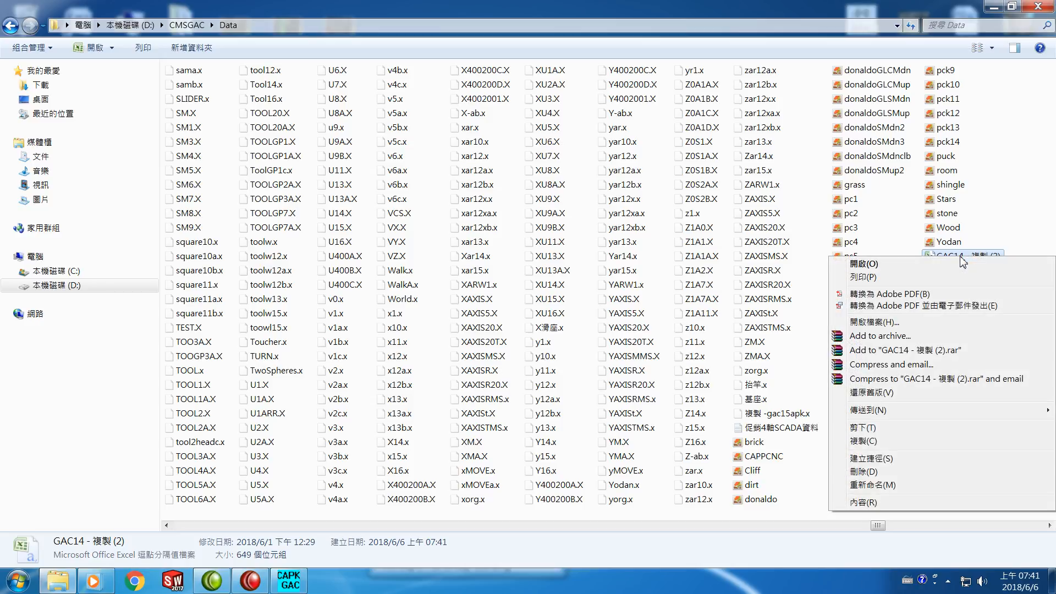
left_click(873, 485)
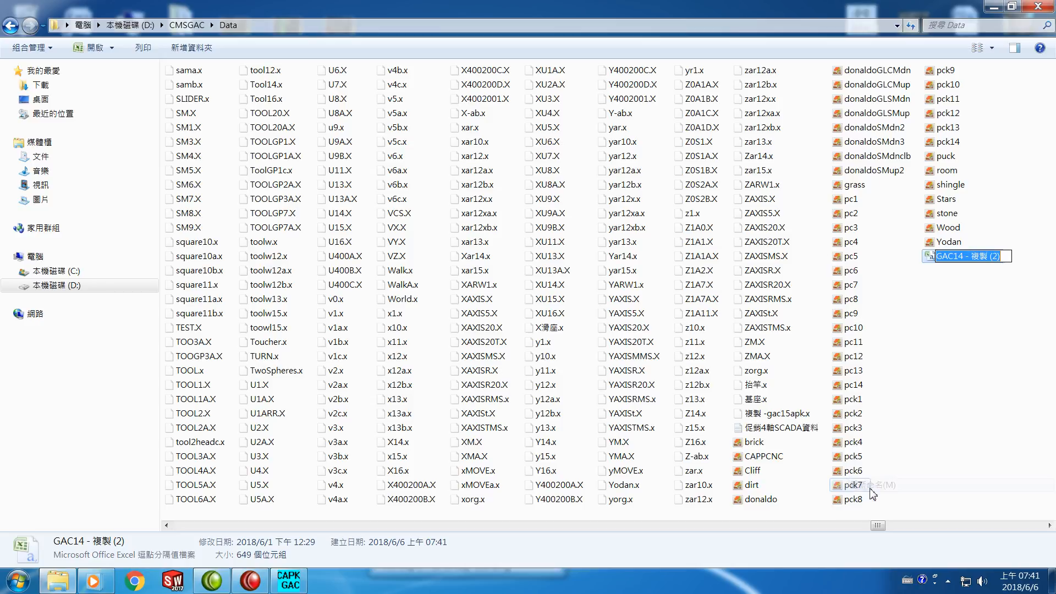
key("End")
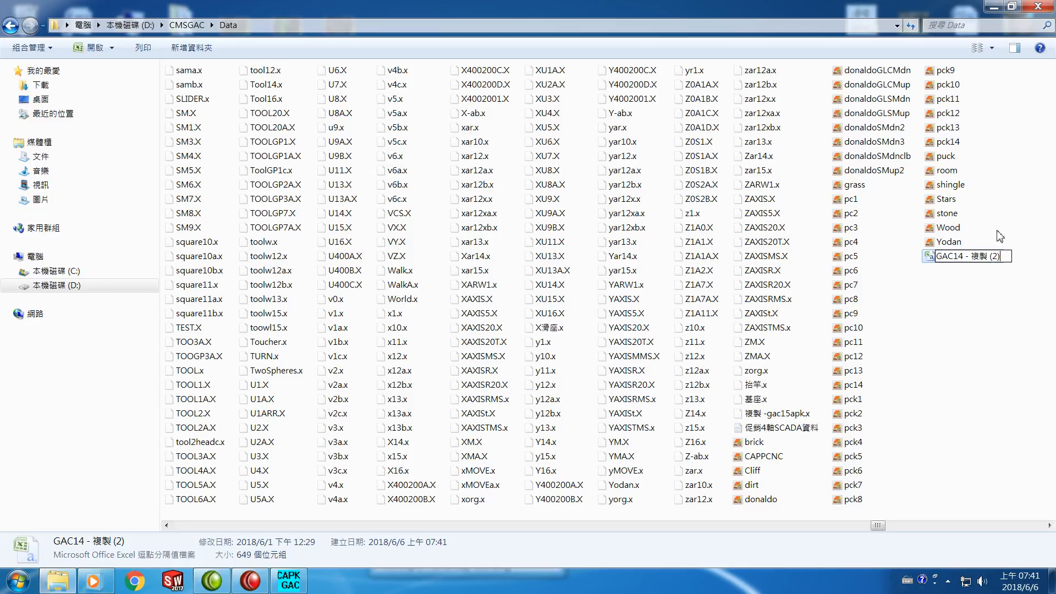
key("BackSpace")
key("BackSpace")
key("BackSpace")
key("BackSpace")
key("BackSpace")
key("BackSpace")
key("BackSpace")
key("BackSpace")
key("BackSpace")
type("r")
key("Return")
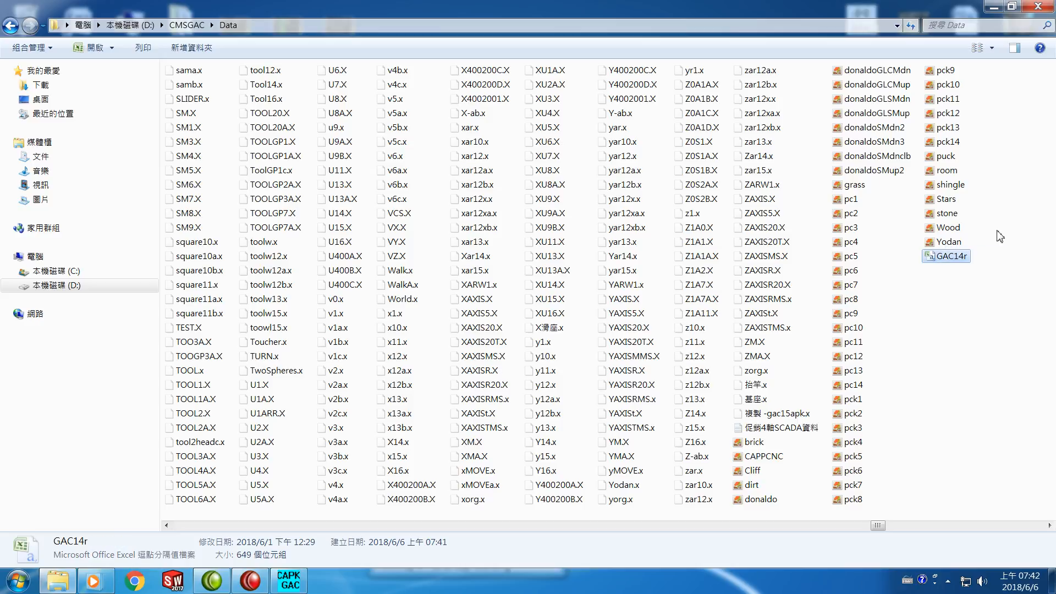
left_click(957, 307)
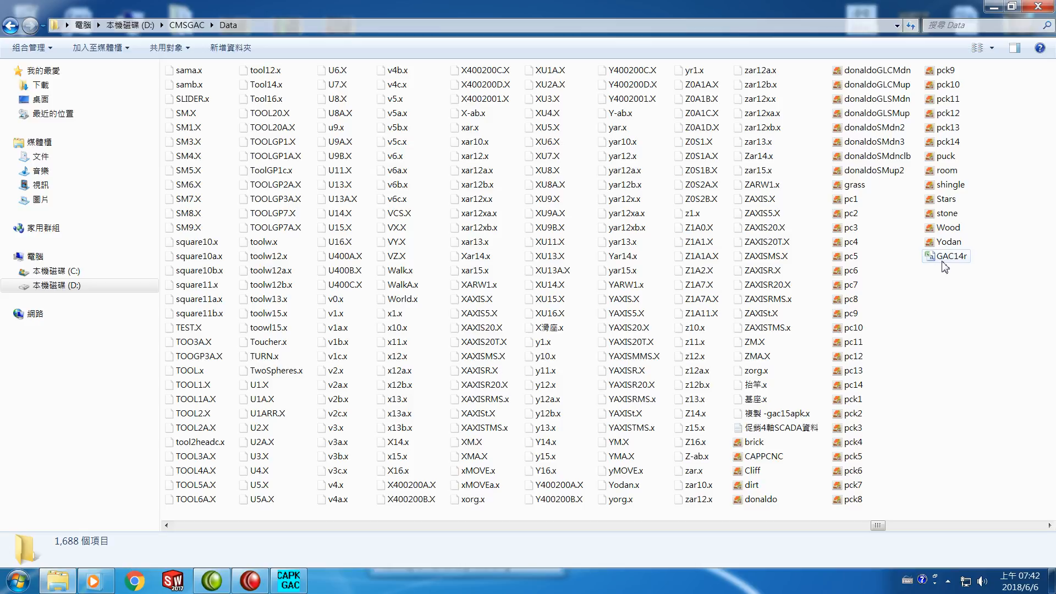
Open GAC14r in Excel and set the mesh 12 row's X file to xorg.x and its transrot to 99
mouse_move(943, 266)
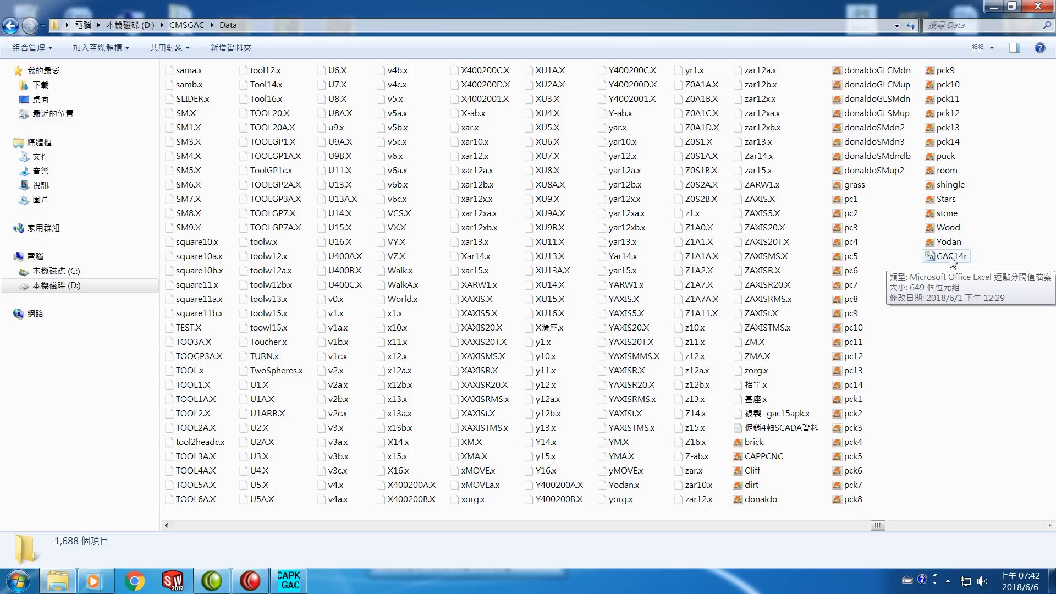
double_click(951, 257)
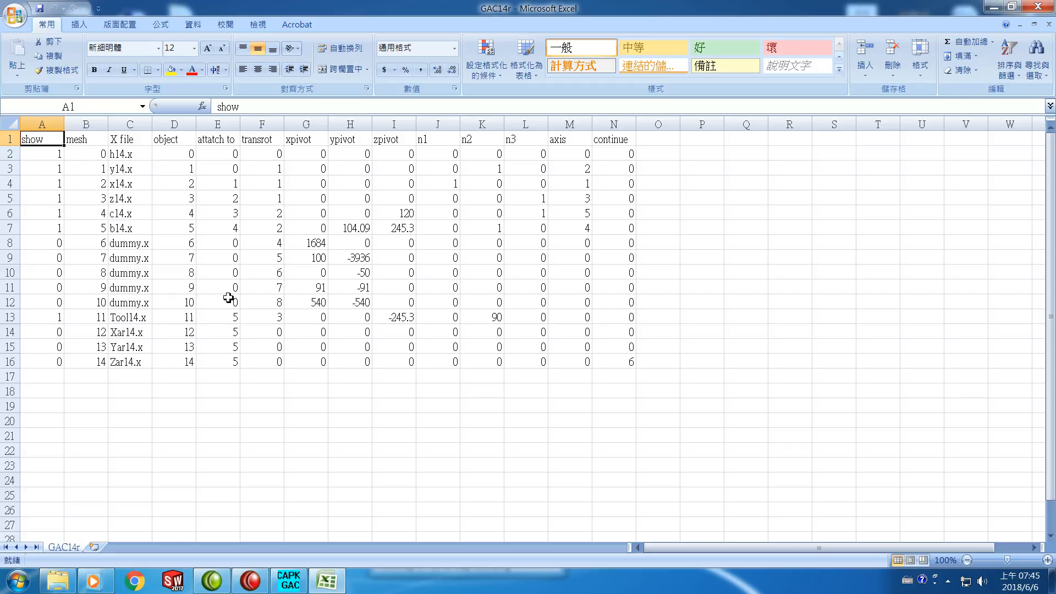
left_click(125, 335)
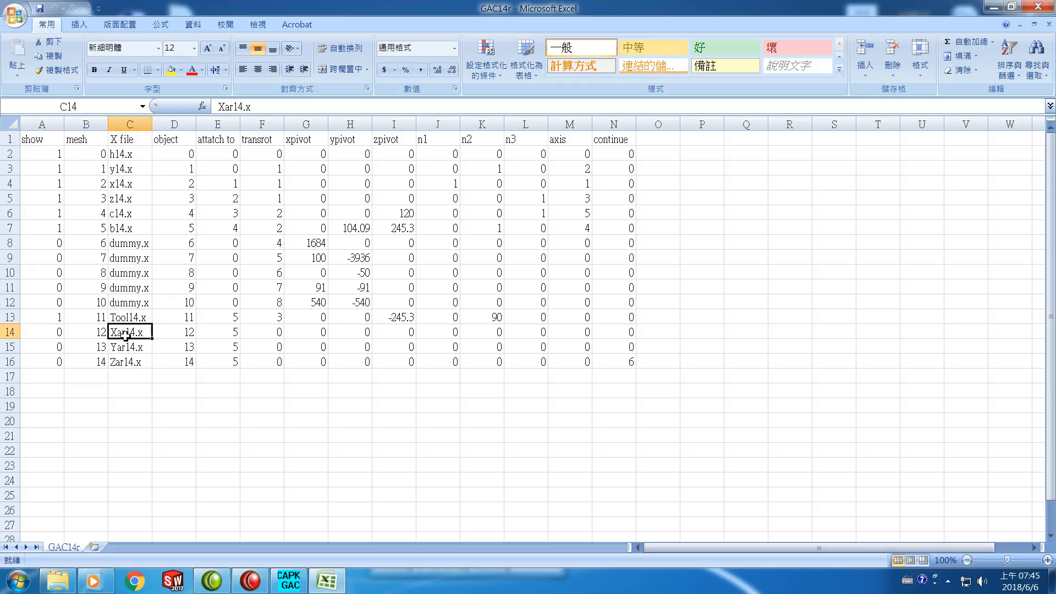
left_click(243, 107)
key("BackSpace")
key("BackSpace")
key("BackSpace")
key("BackSpace")
key("BackSpace")
type("xorg")
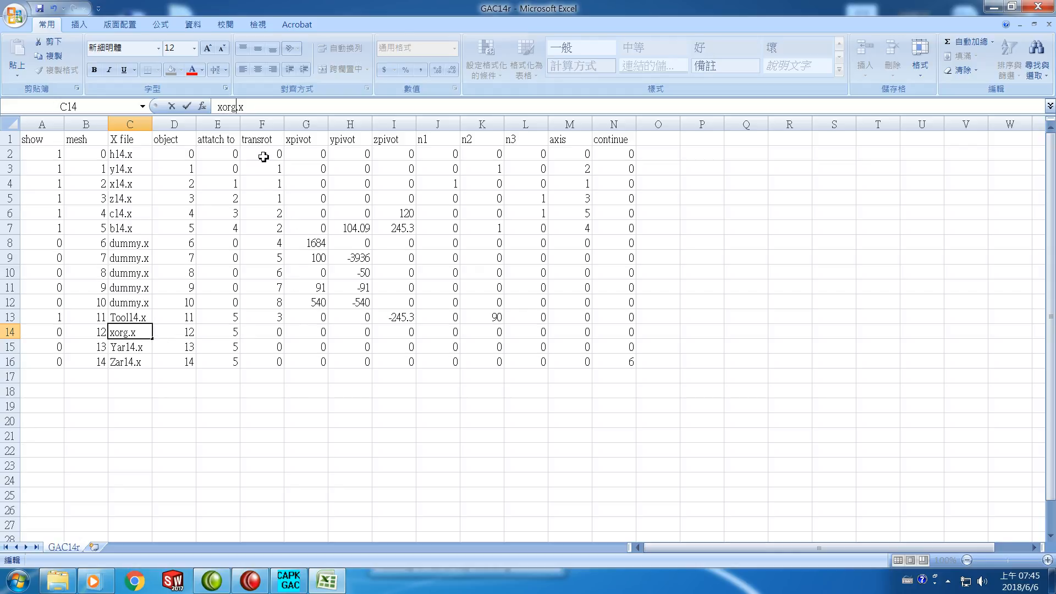
left_click(272, 333)
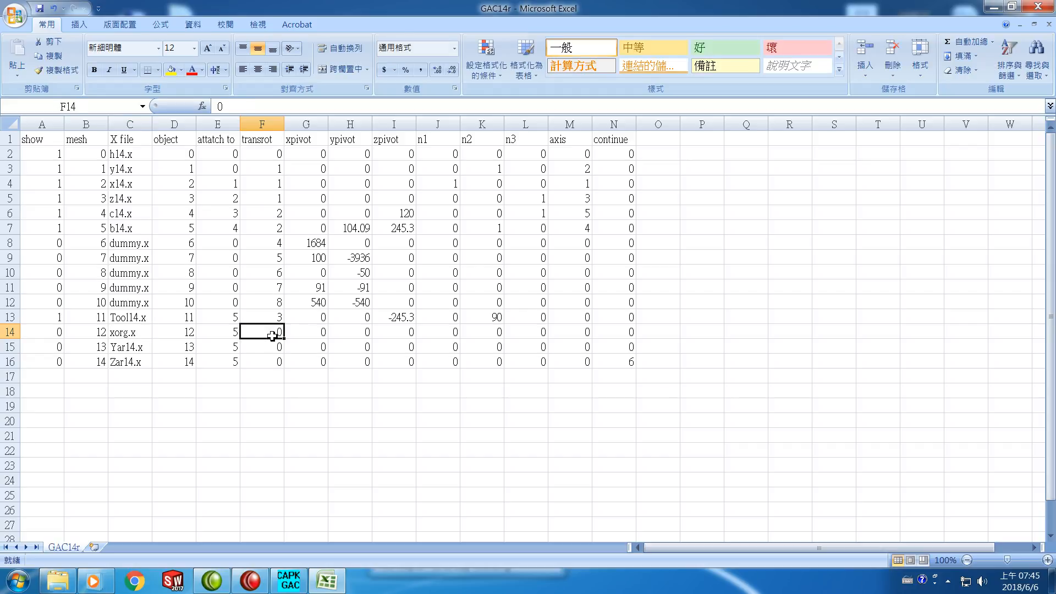
type("99")
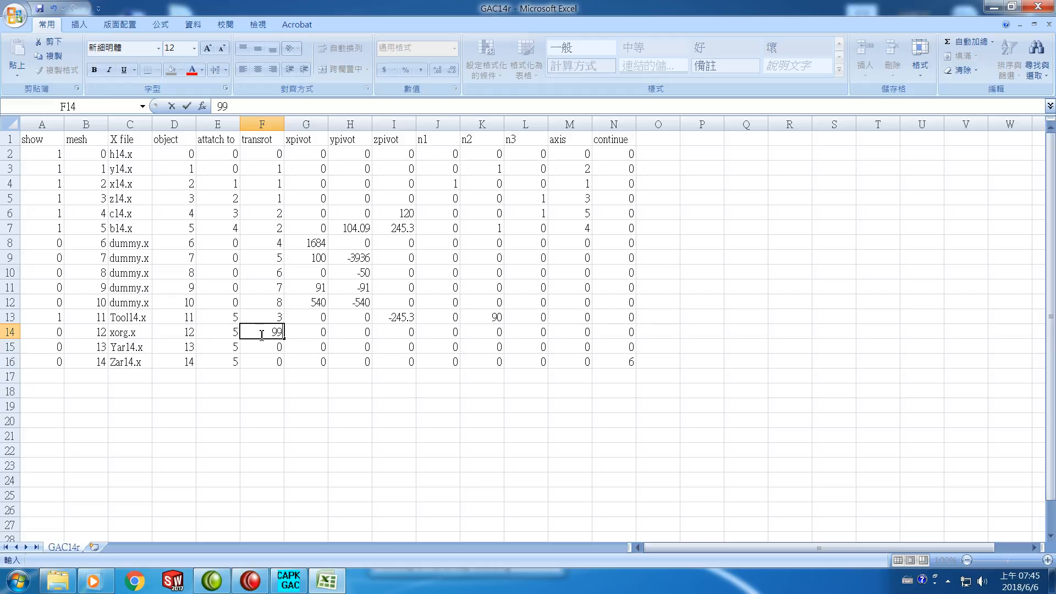
Set the mesh 13 row's X file to yorg.x and its transrot to 99
left_click(129, 345)
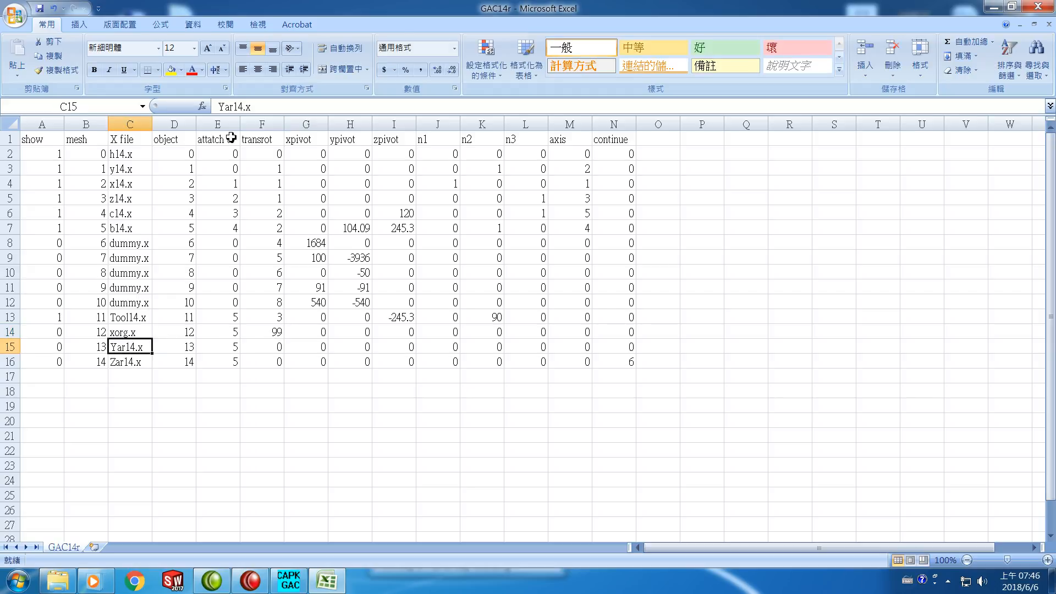
left_click(247, 107)
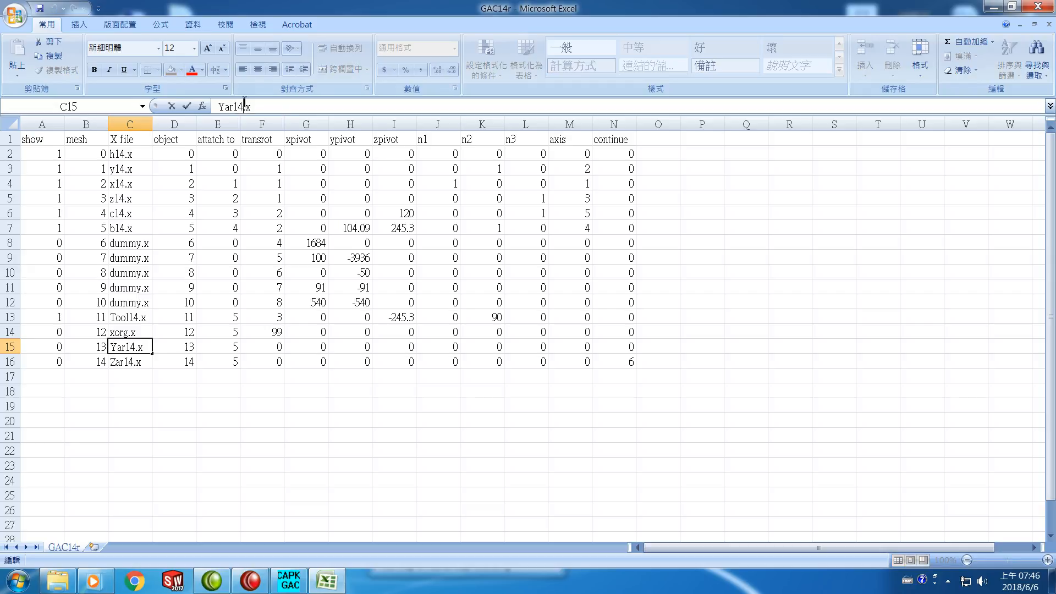
key("BackSpace")
key("BackSpace")
key("BackSpace")
key("BackSpace")
key("BackSpace")
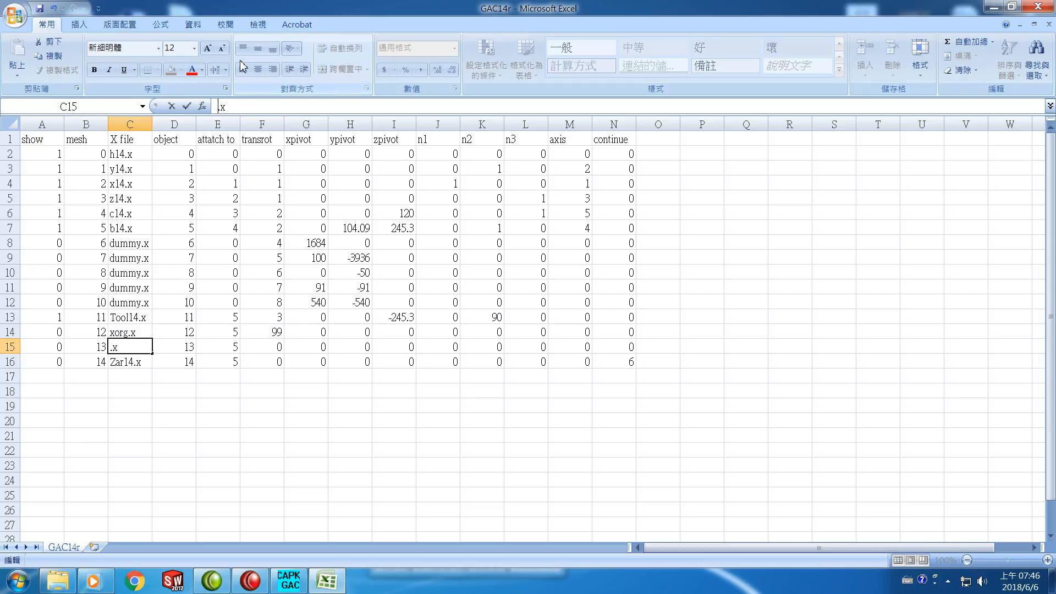
type("yorg")
left_click(272, 347)
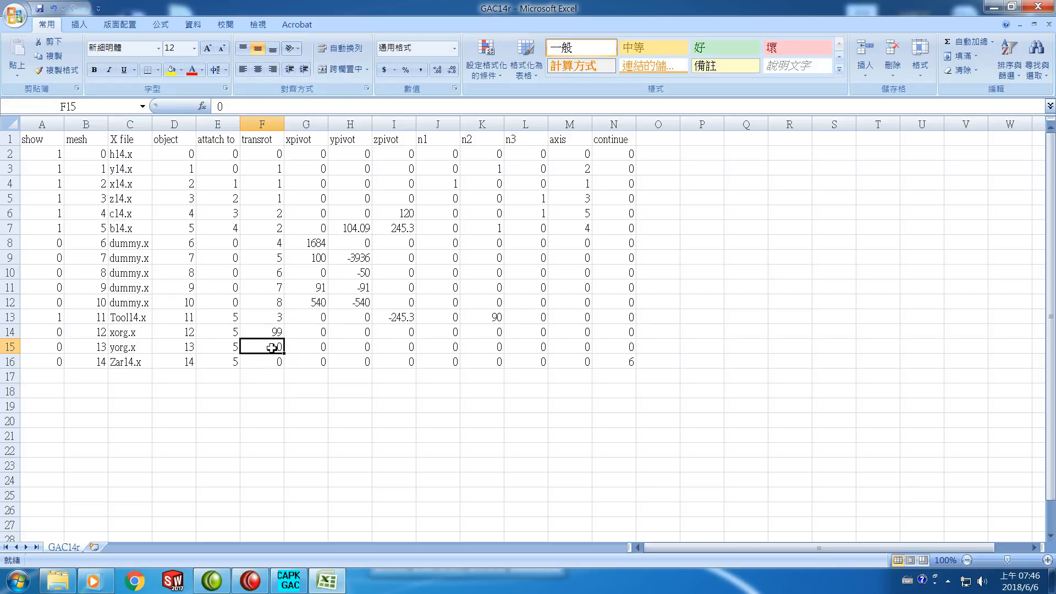
type("99")
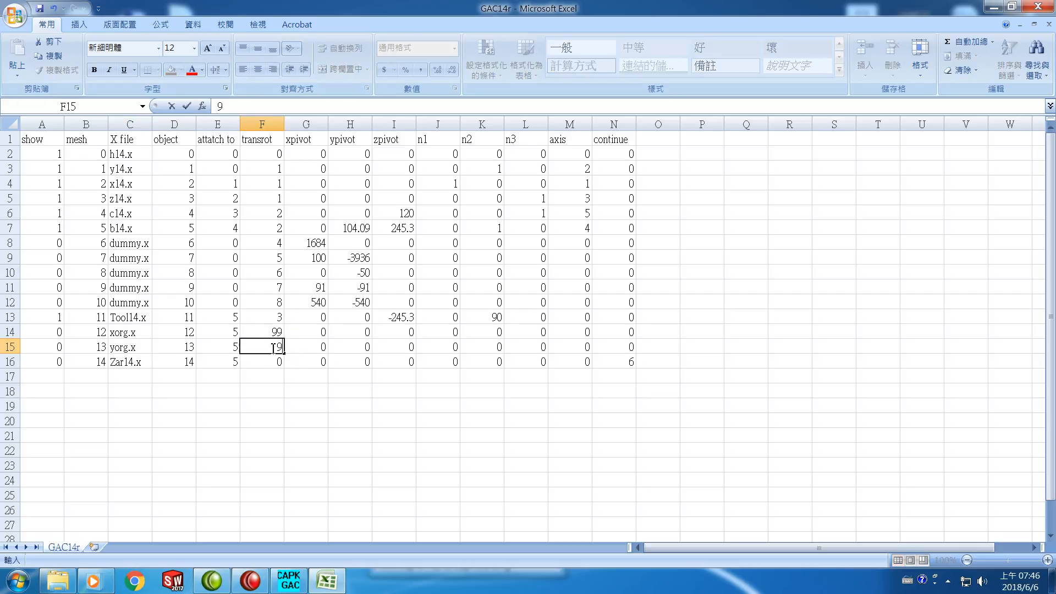
Set the mesh 14 row's X file to zorg.x and its transrot to 99
left_click(121, 365)
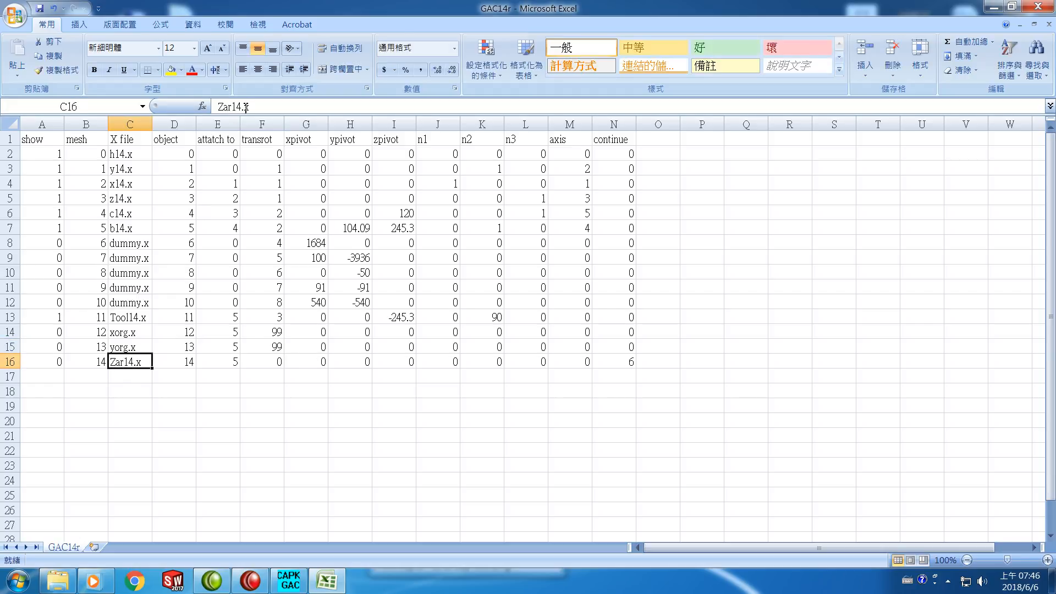
left_click_drag(242, 106, 203, 107)
type("zorg")
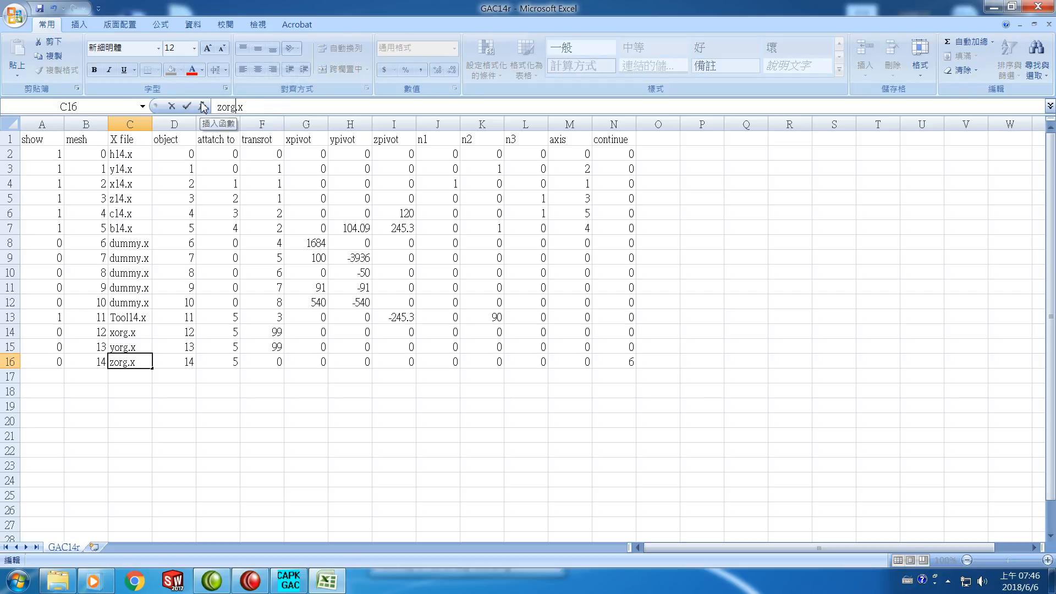
left_click(273, 365)
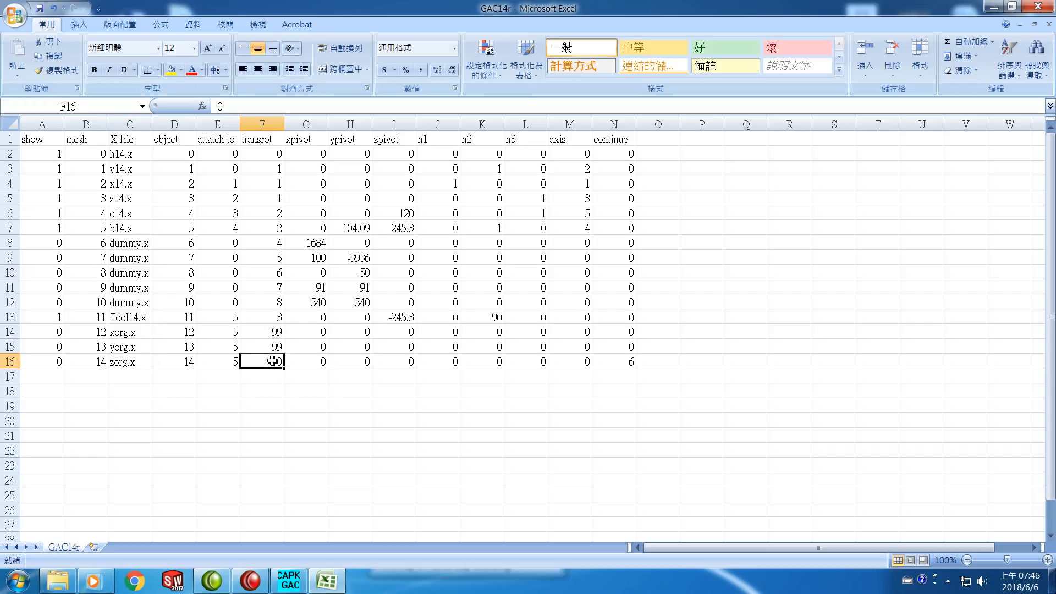
type("99")
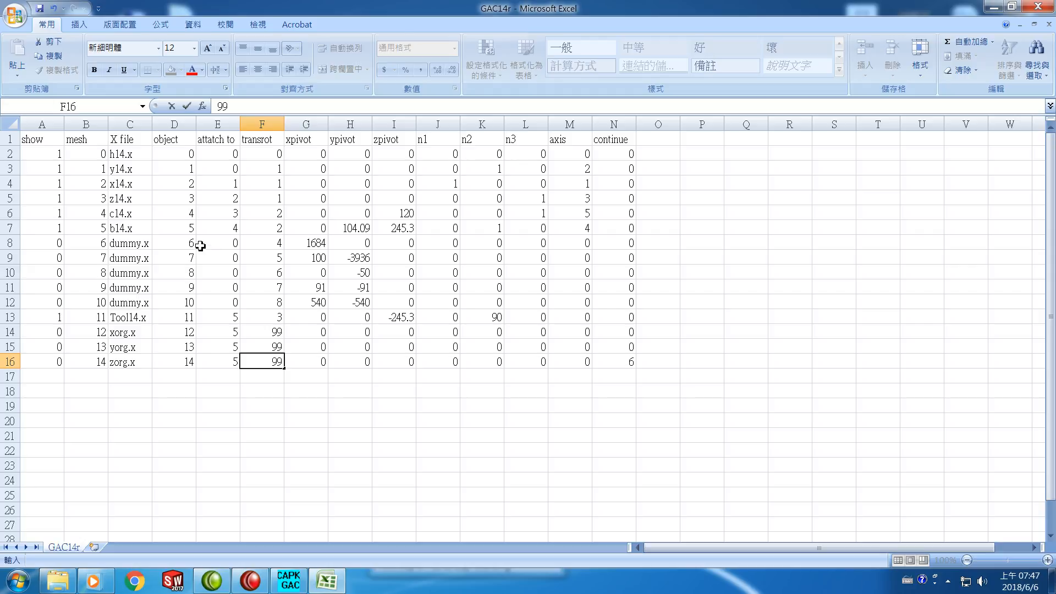
Save the GAC14r worksheet, keeping the CSV format
left_click(40, 9)
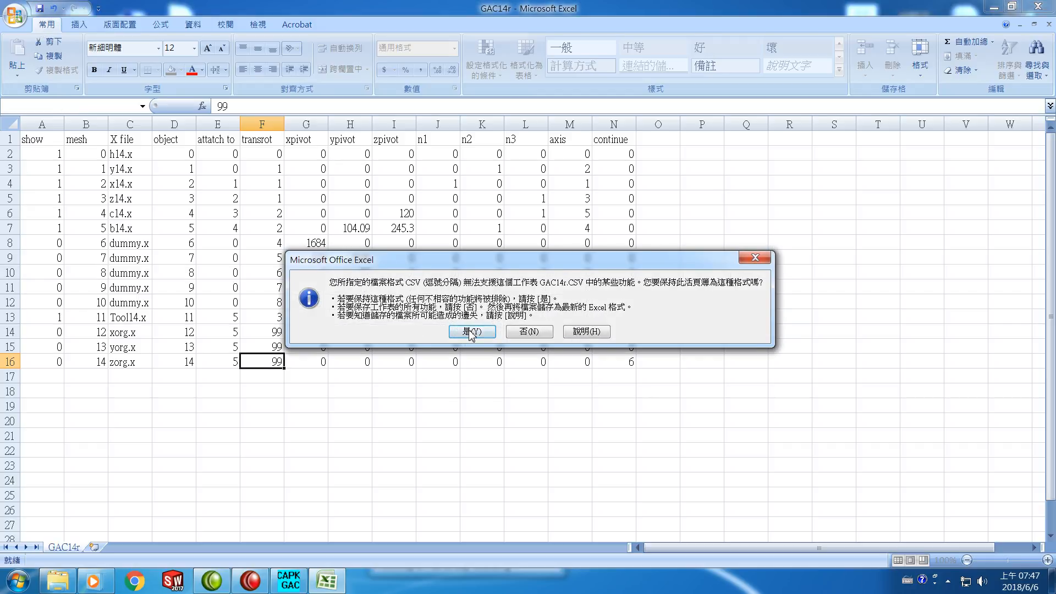
left_click(471, 331)
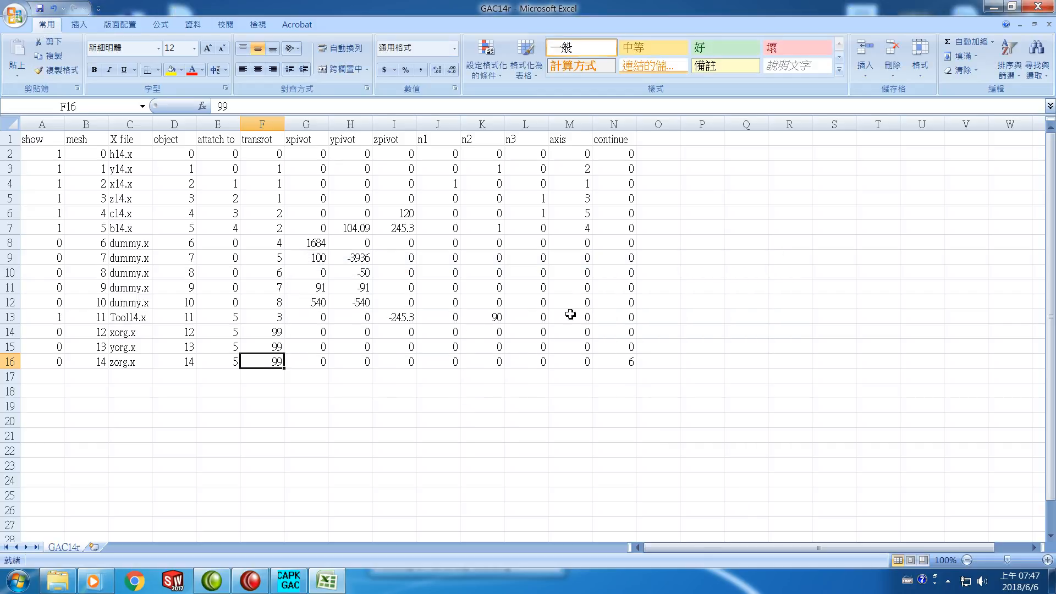
Close the GAC14r workbook, saving it over the existing GAC14r file and keeping the CSV format
left_click(1038, 8)
left_click(473, 323)
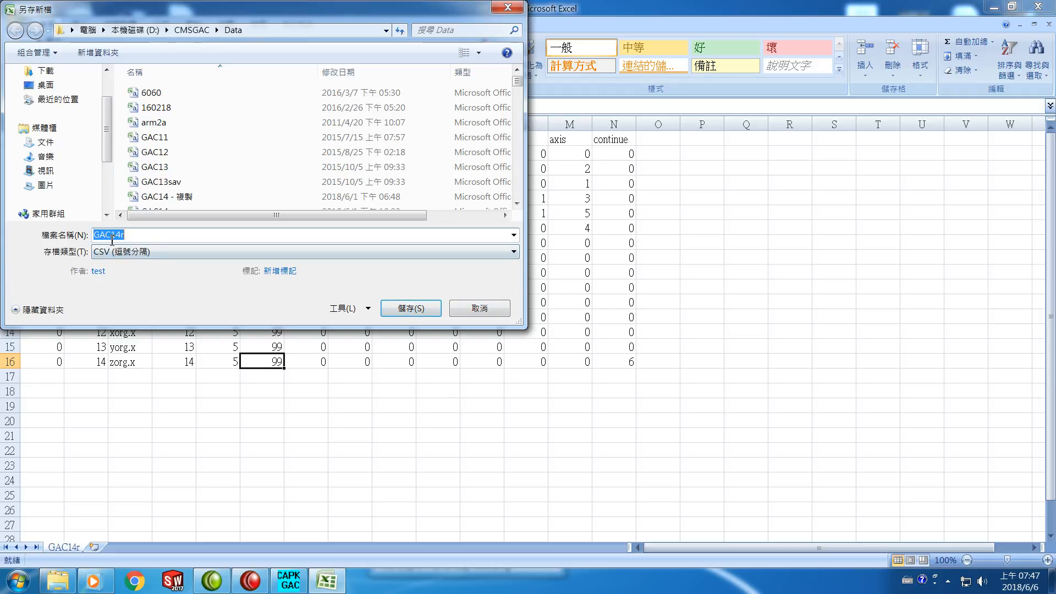
left_click(407, 315)
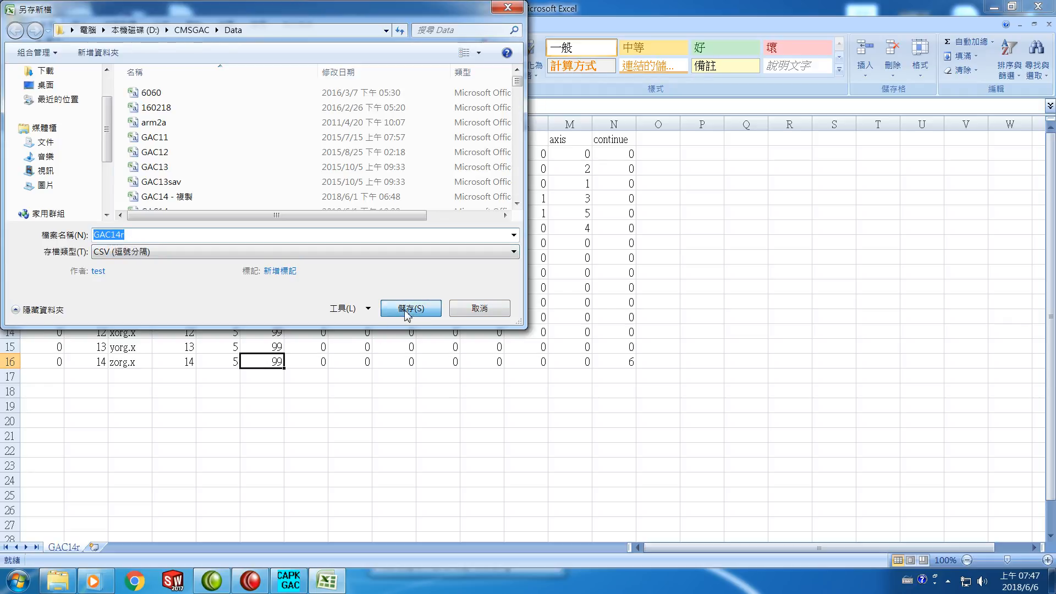
left_click(586, 297)
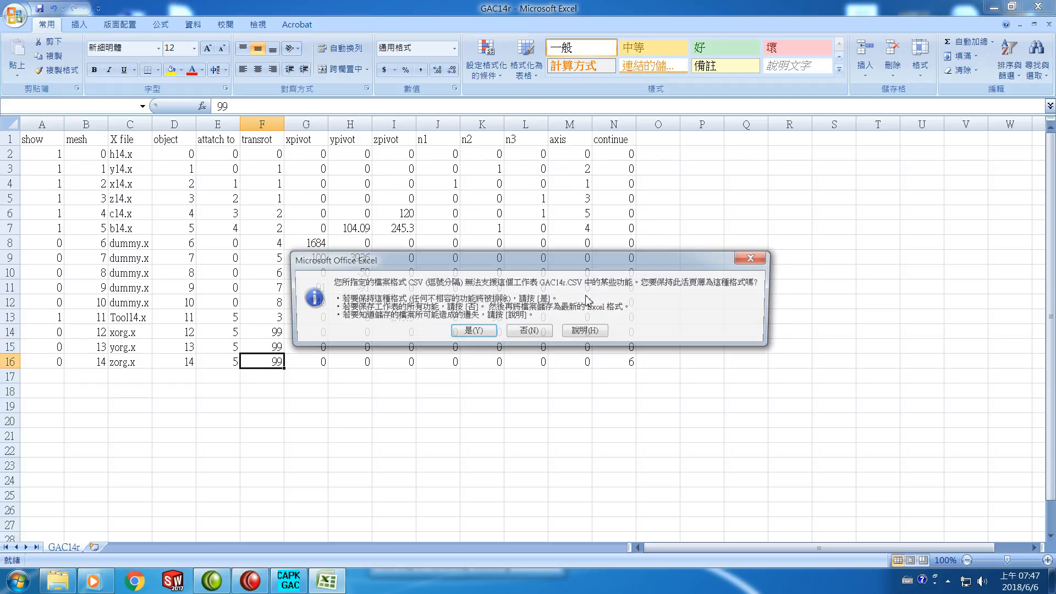
left_click(480, 335)
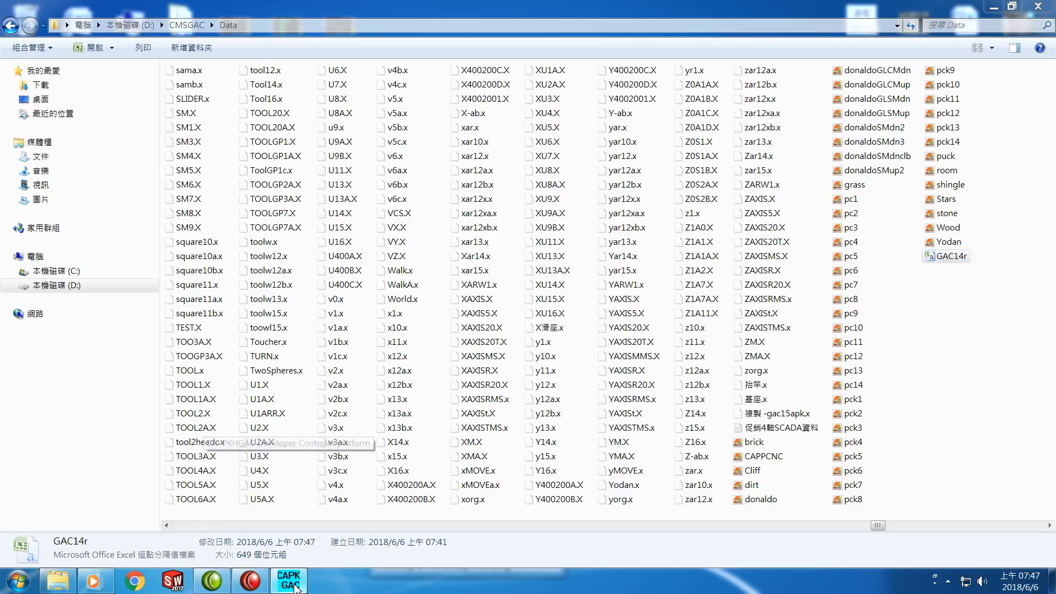
Switch to CAPPKHGAC, clear the current scene and load GAC14r as the scene input
left_click(289, 581)
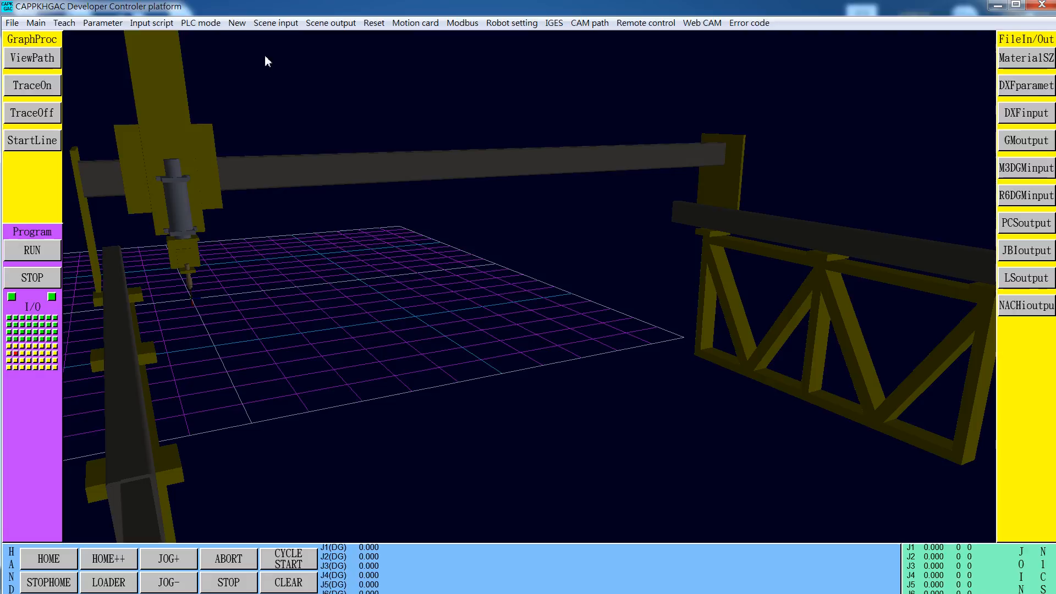
left_click(236, 25)
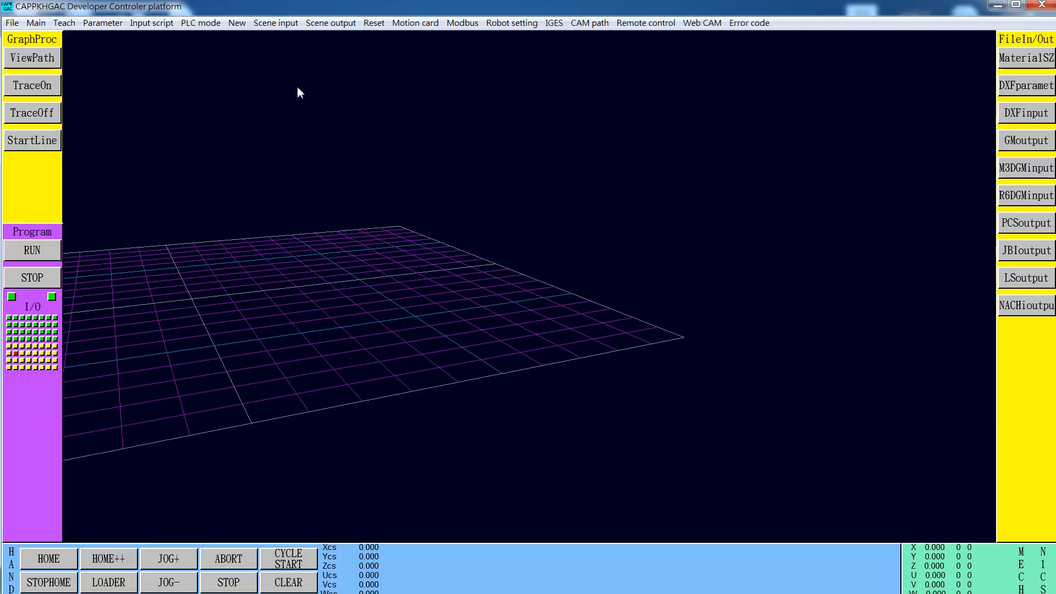
left_click(268, 25)
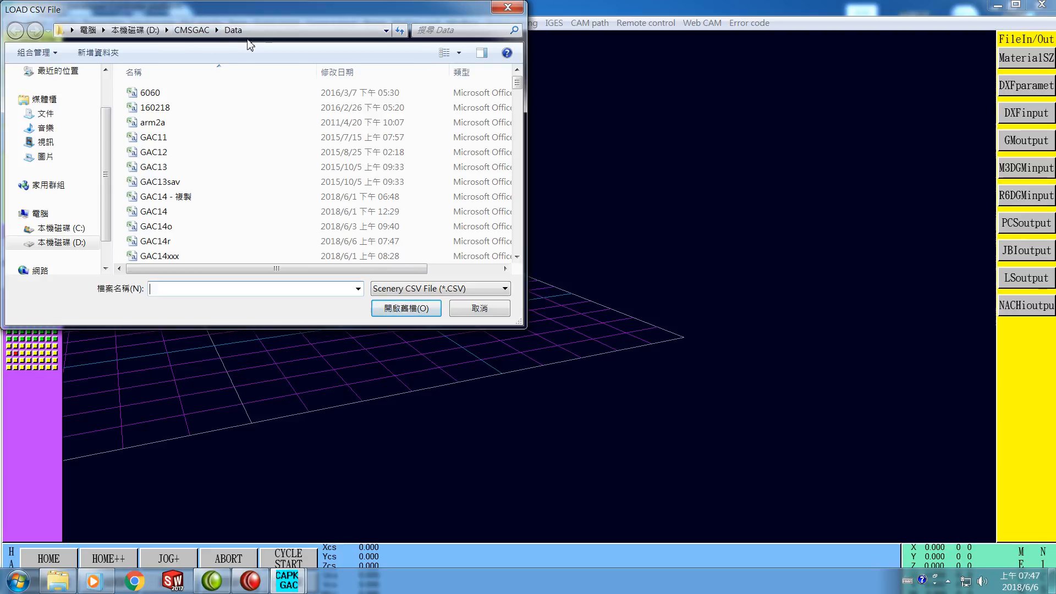
left_click(166, 242)
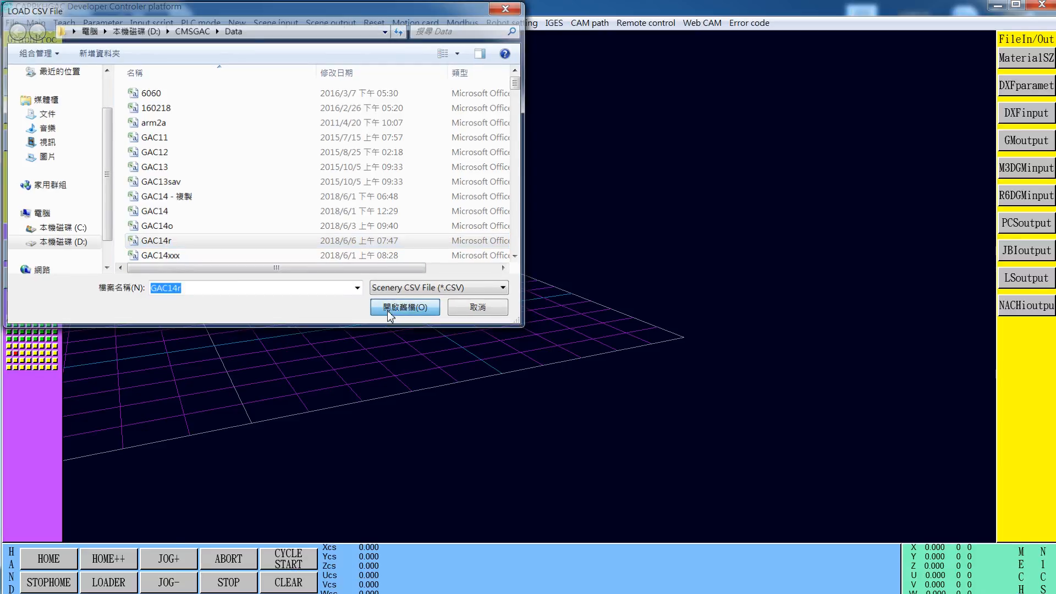
left_click(388, 310)
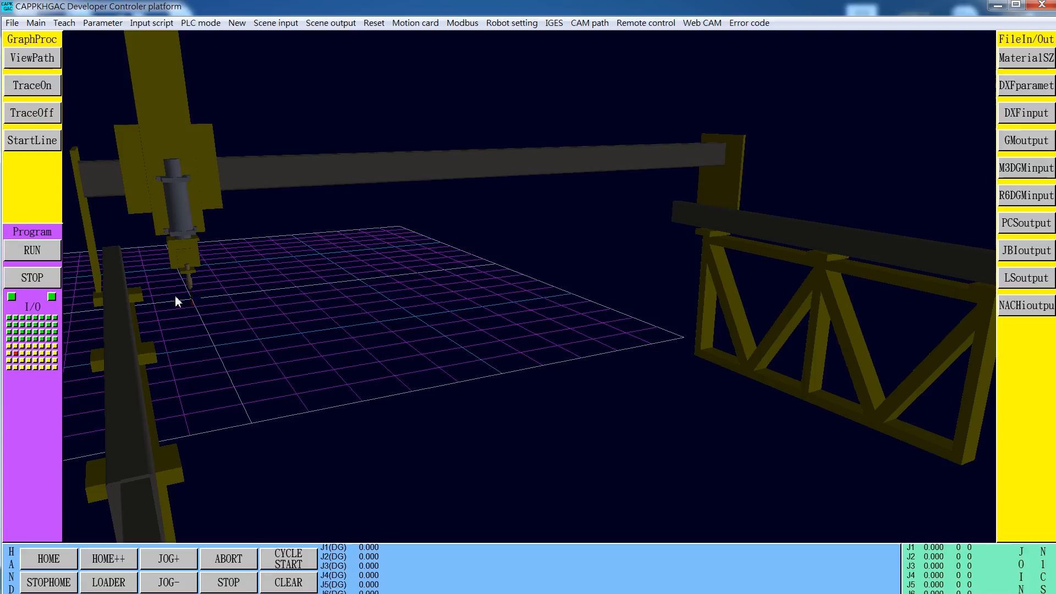
Set the robot tool's Ry rotation to 0 degrees, clear its Z offset, and inspect the axis meshes near the tool
left_click_drag(175, 296, 220, 291)
scroll(216, 309, "up", 10)
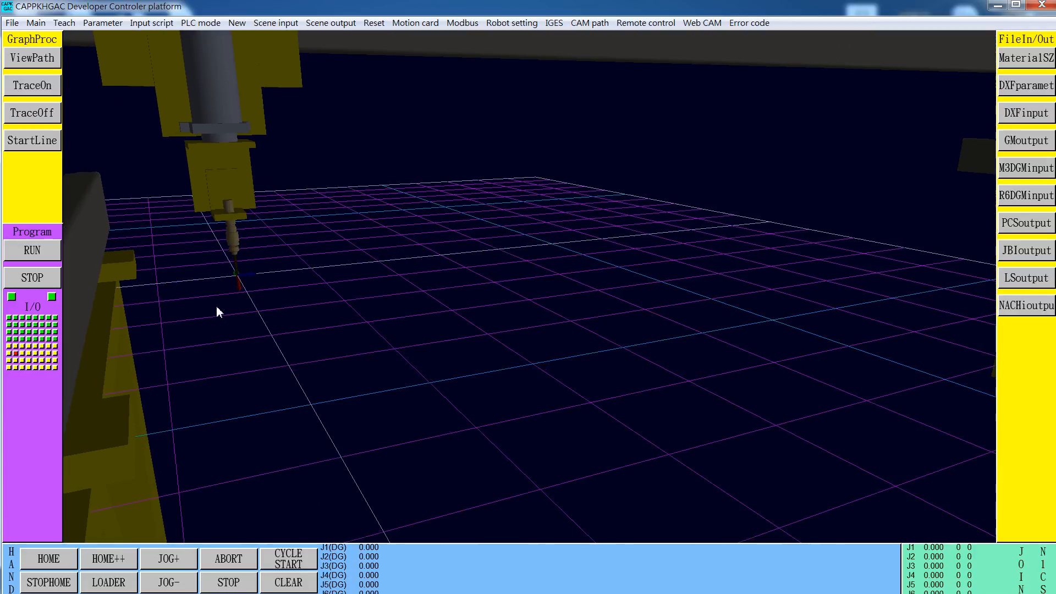
scroll(218, 307, "up", 5)
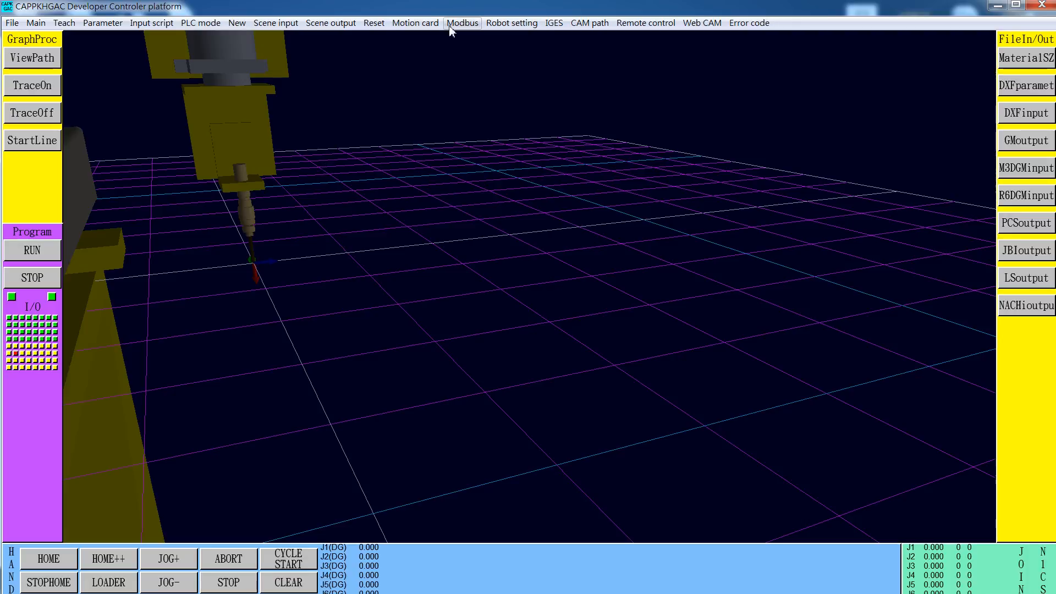
left_click(514, 24)
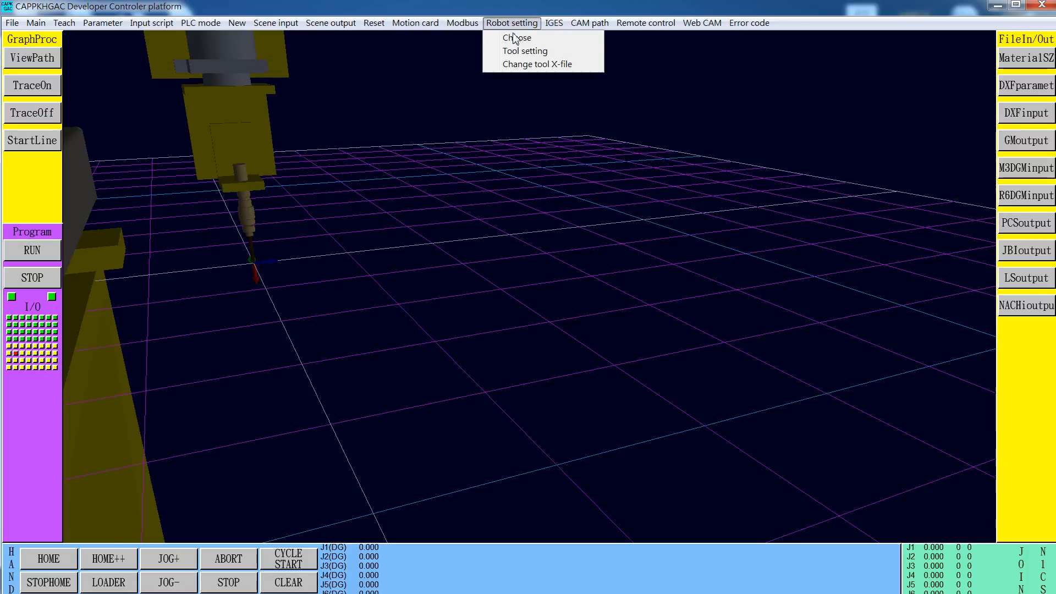
left_click(514, 48)
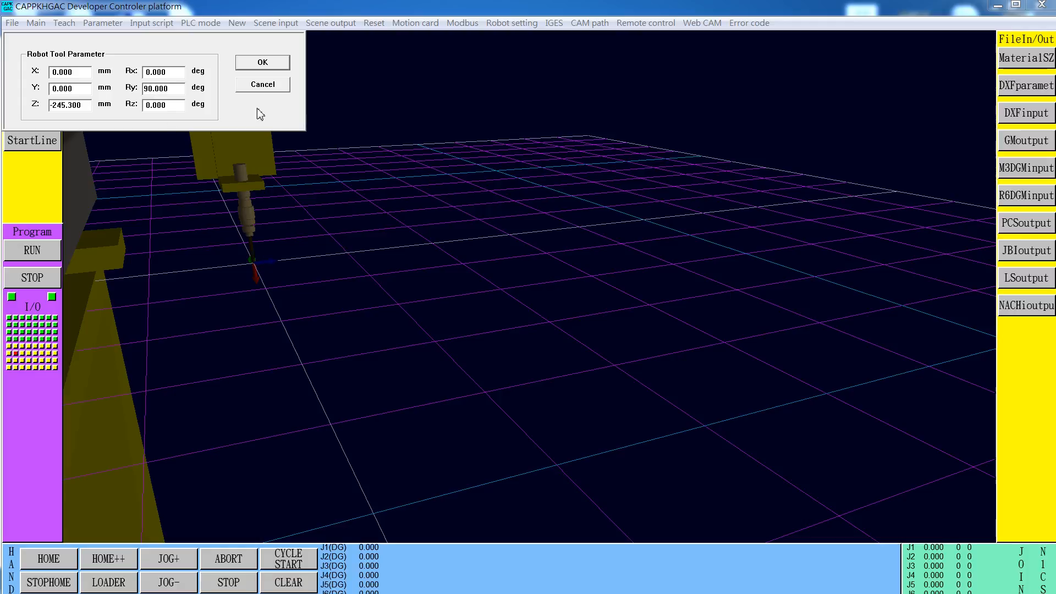
left_click_drag(176, 89, 130, 90)
type("0")
key("BackSpace")
key("BackSpace")
key("BackSpace")
key("BackSpace")
left_click(275, 65)
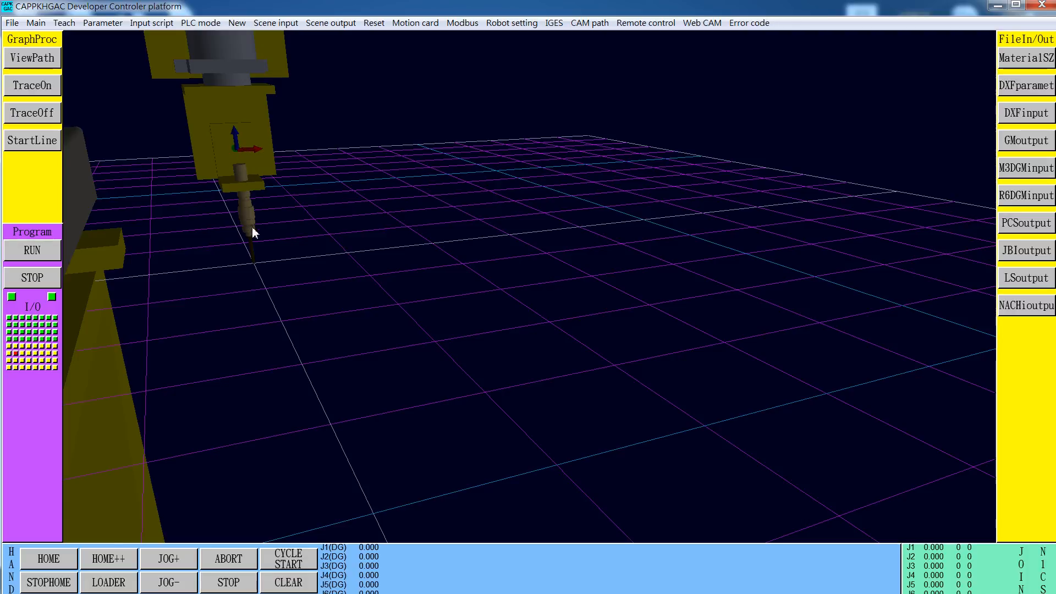
left_click_drag(245, 266, 22, 364)
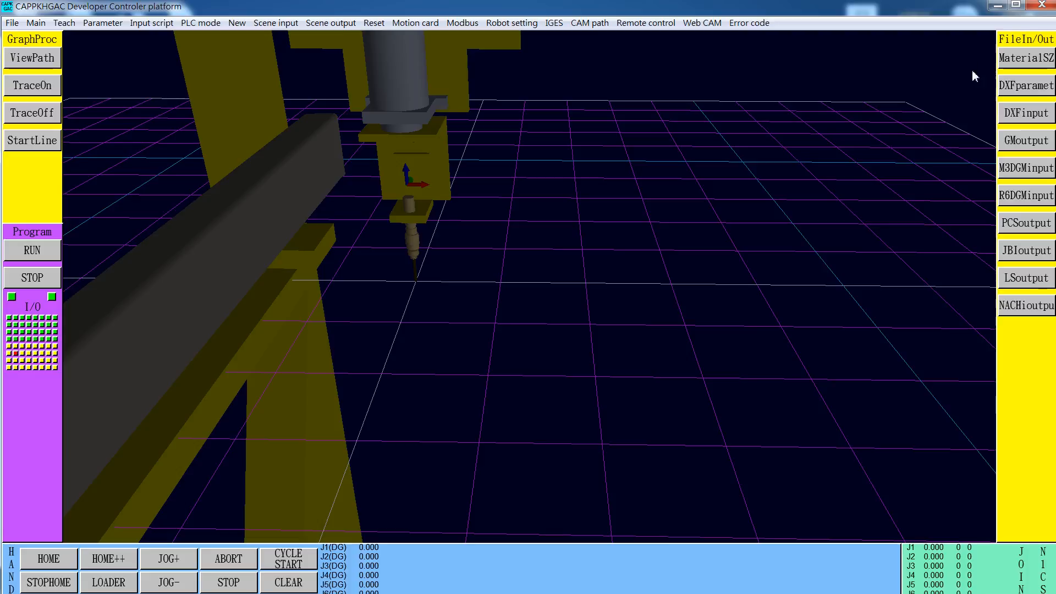
Reopen GAC14r in Excel from the Data folder and move rows 8 to 16 down to start at row 18
left_click(999, 7)
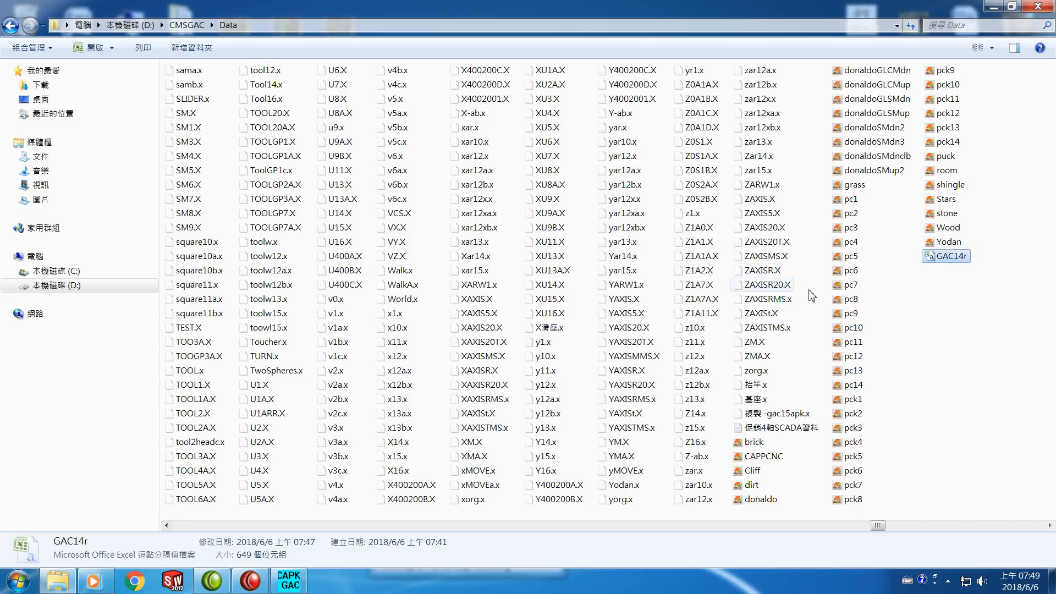
double_click(950, 256)
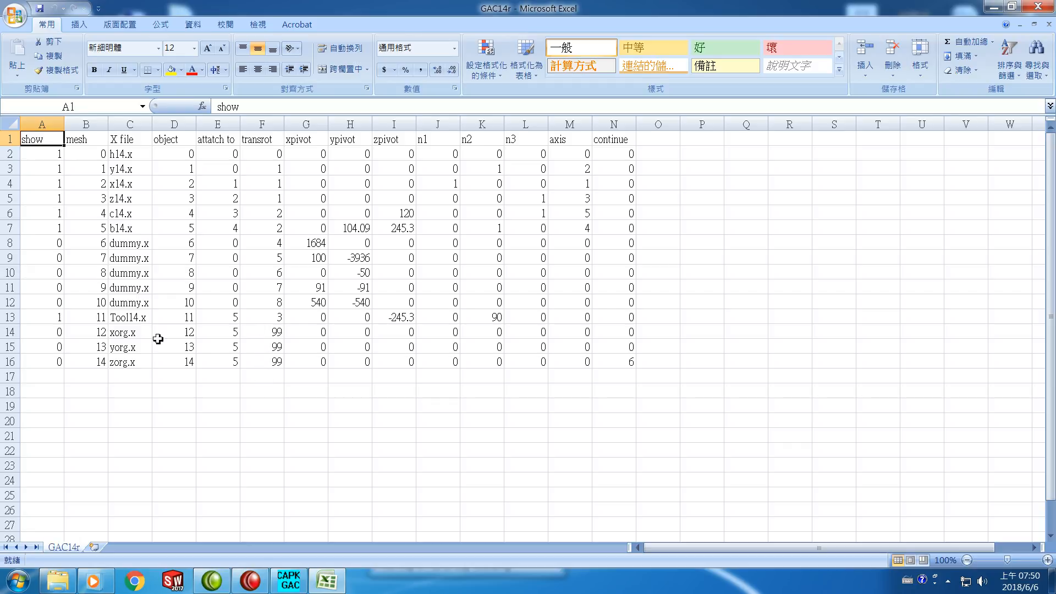
left_click(20, 322)
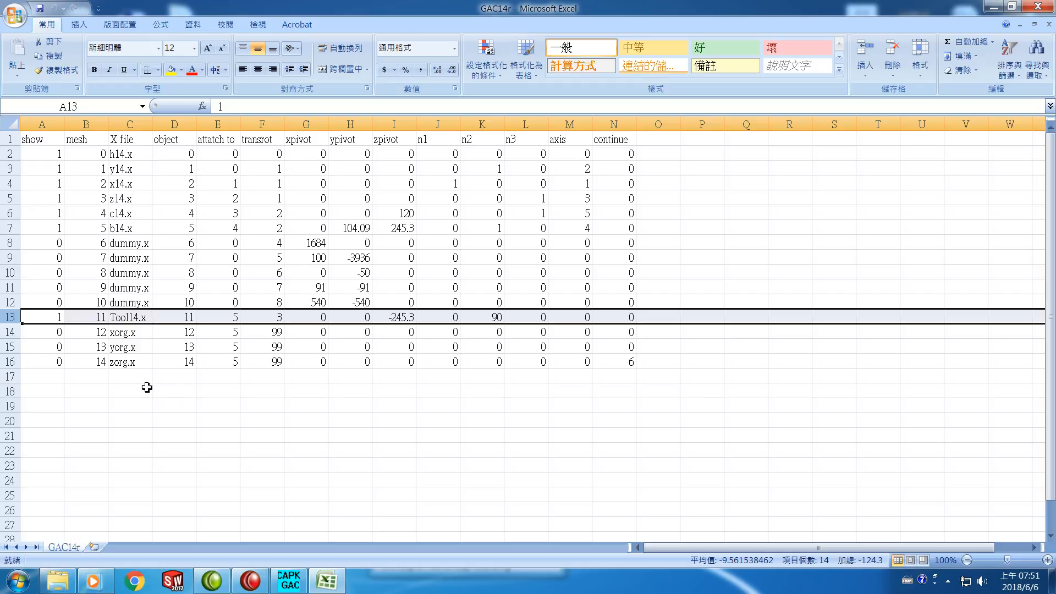
left_click(9, 248)
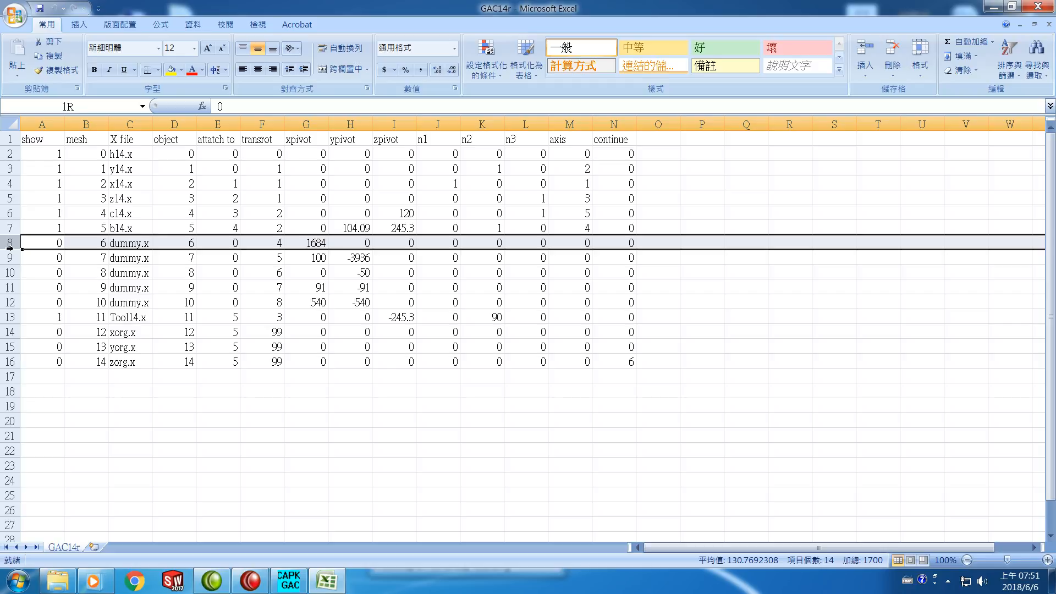
left_click_drag(8, 252, 8, 358)
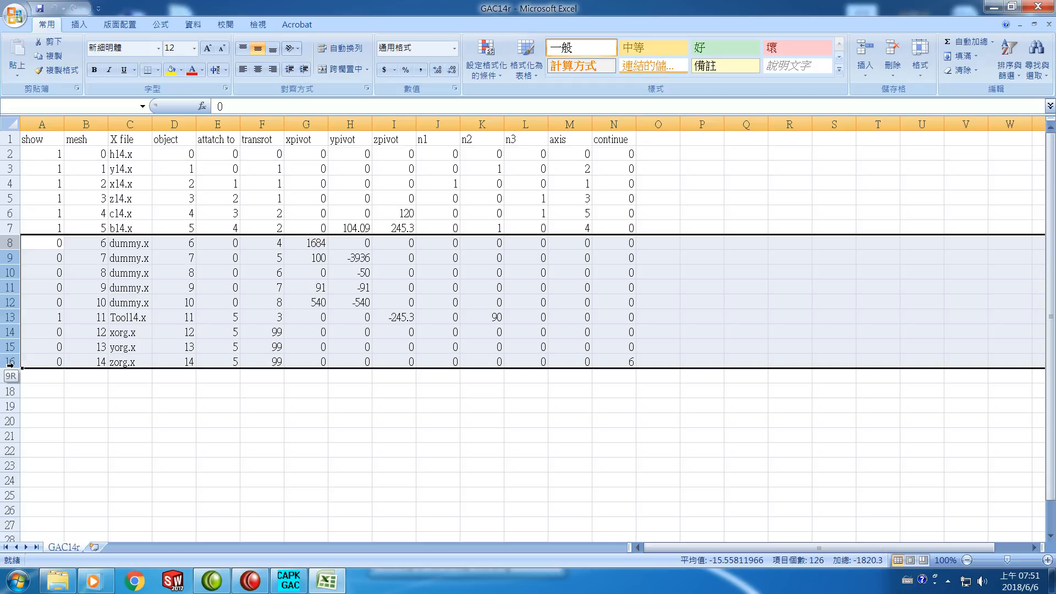
left_click_drag(10, 364, 10, 365)
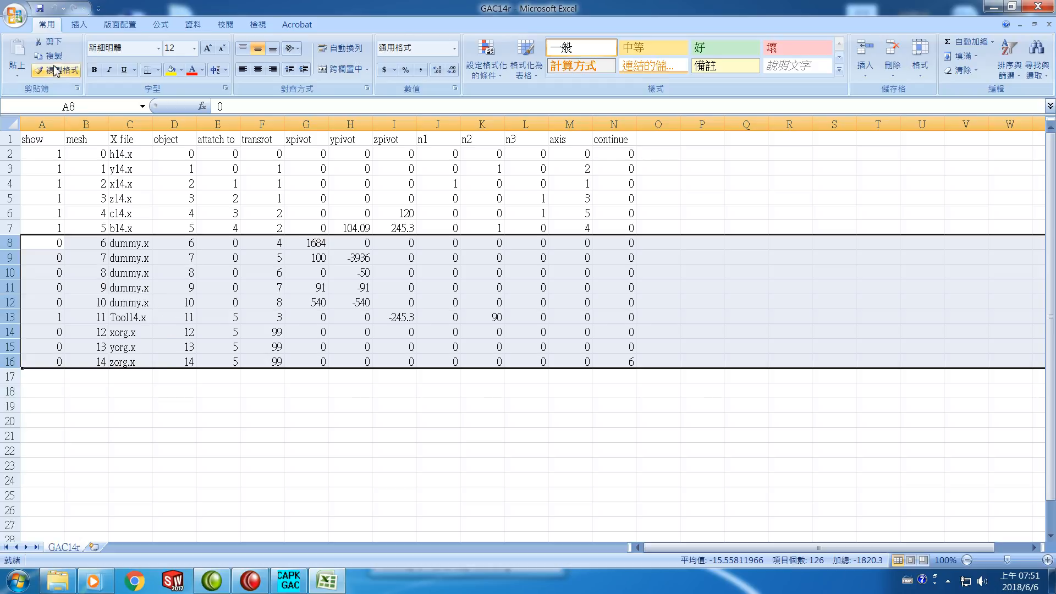
left_click(54, 47)
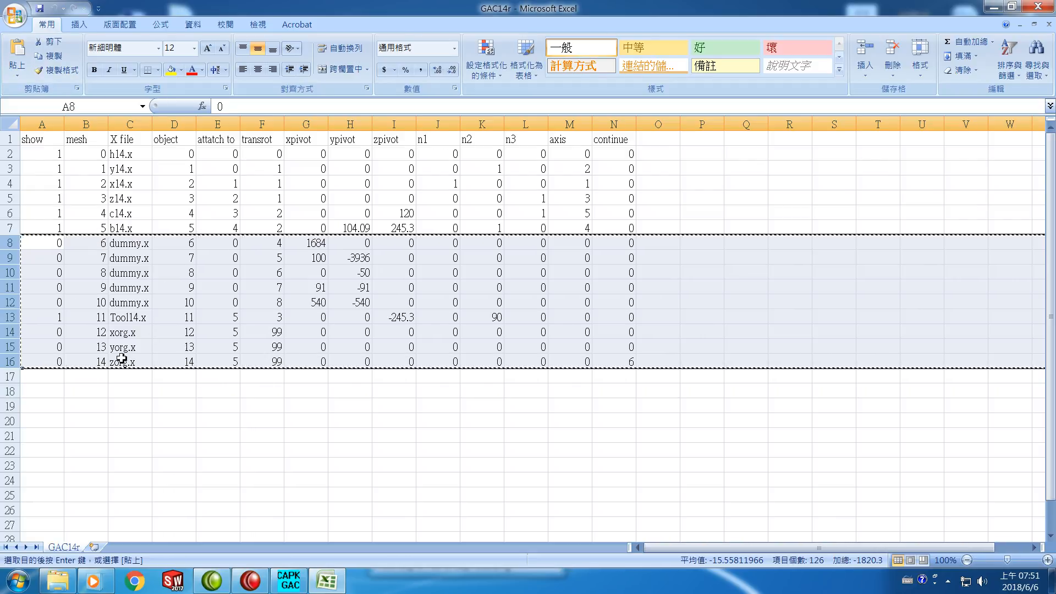
left_click(11, 391)
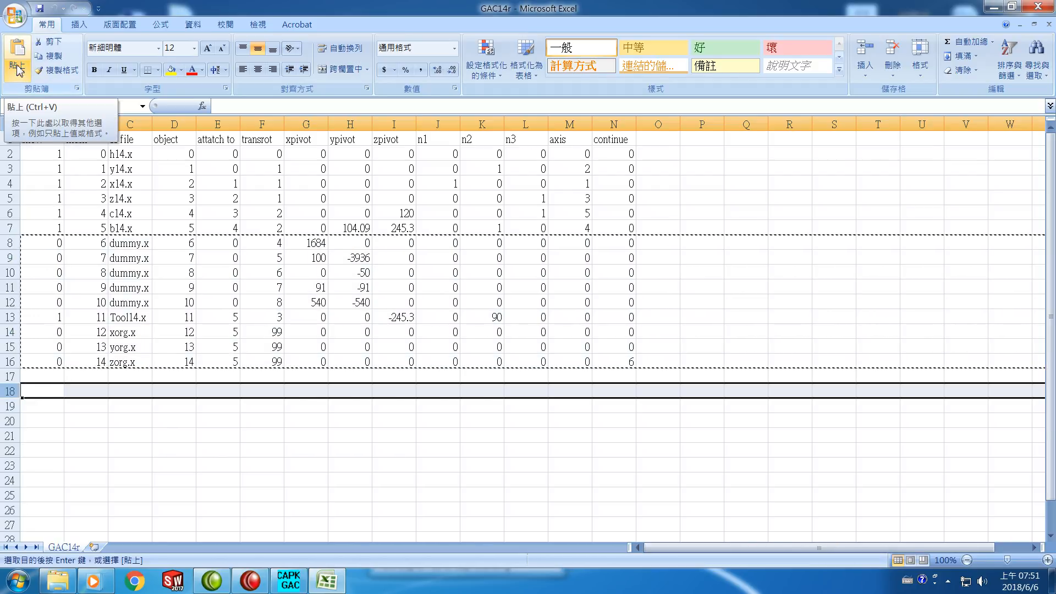
left_click(18, 69)
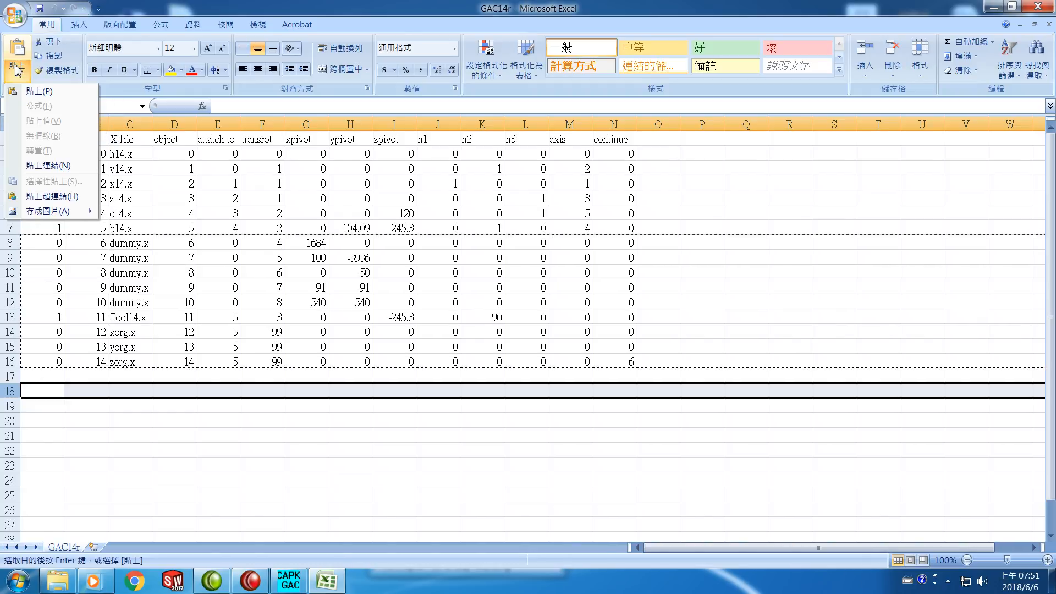
left_click(35, 93)
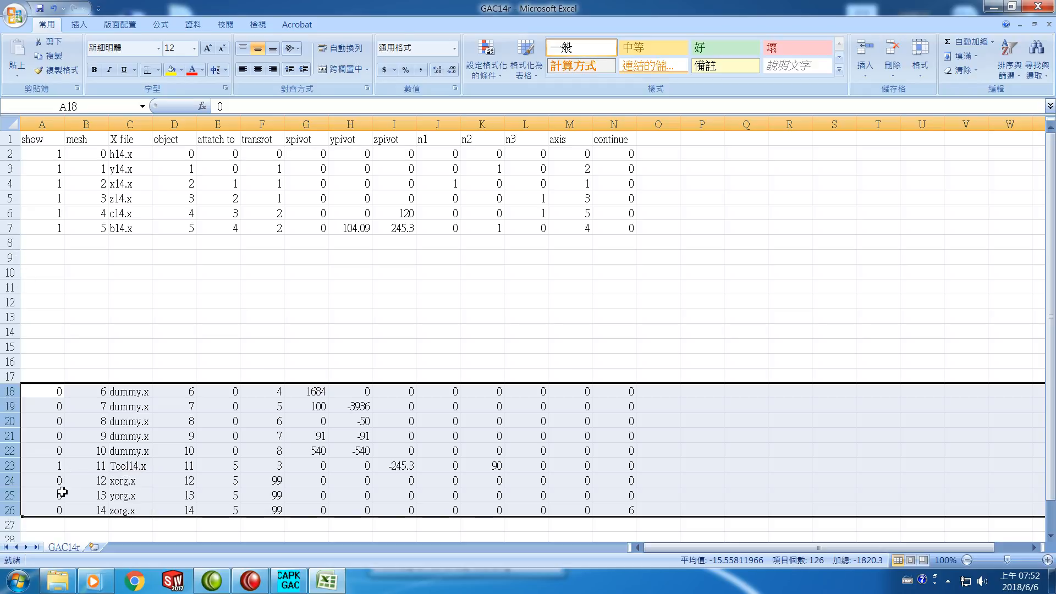
Move the Tool14.x row from row 23 up to row 8, directly below b14.x
left_click(9, 466)
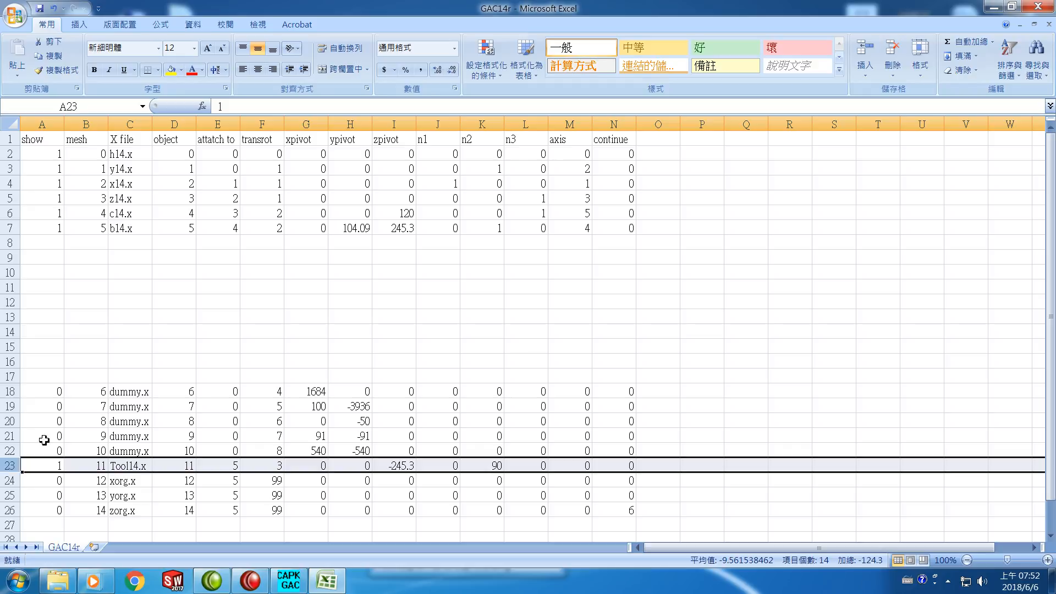
left_click(52, 44)
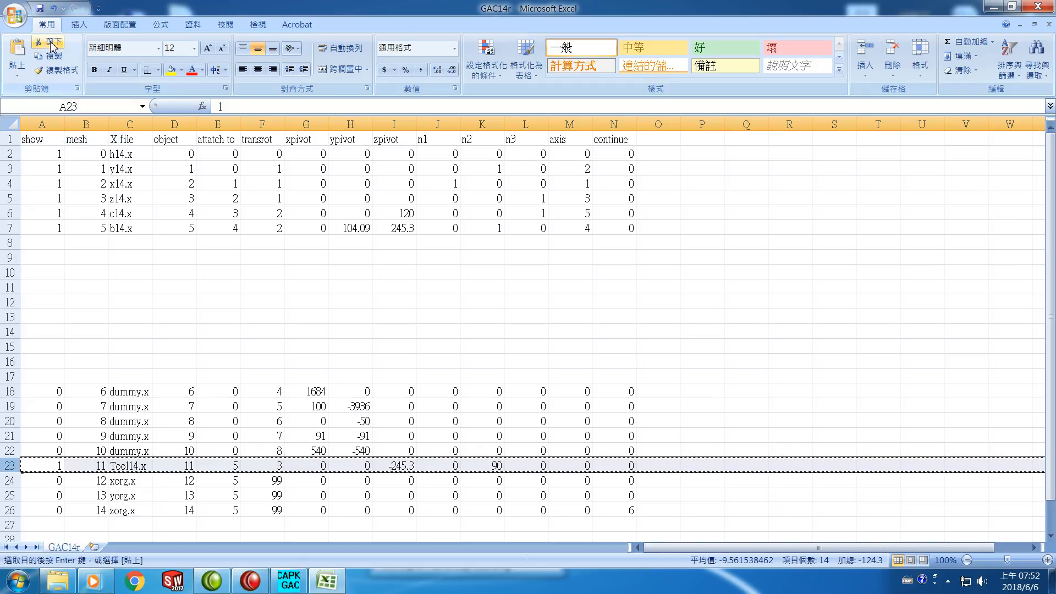
left_click(8, 247)
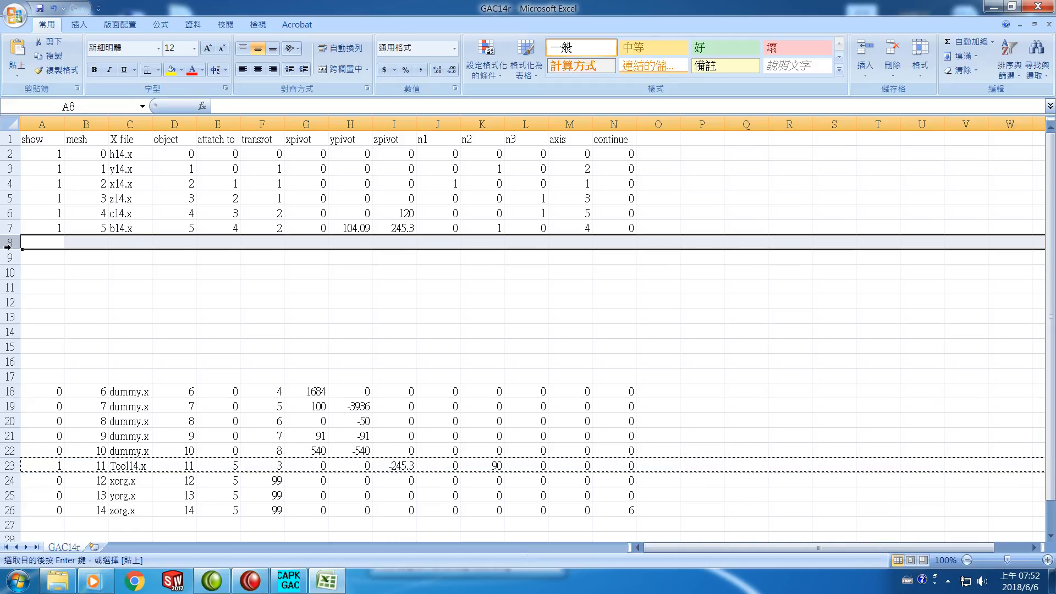
left_click(16, 77)
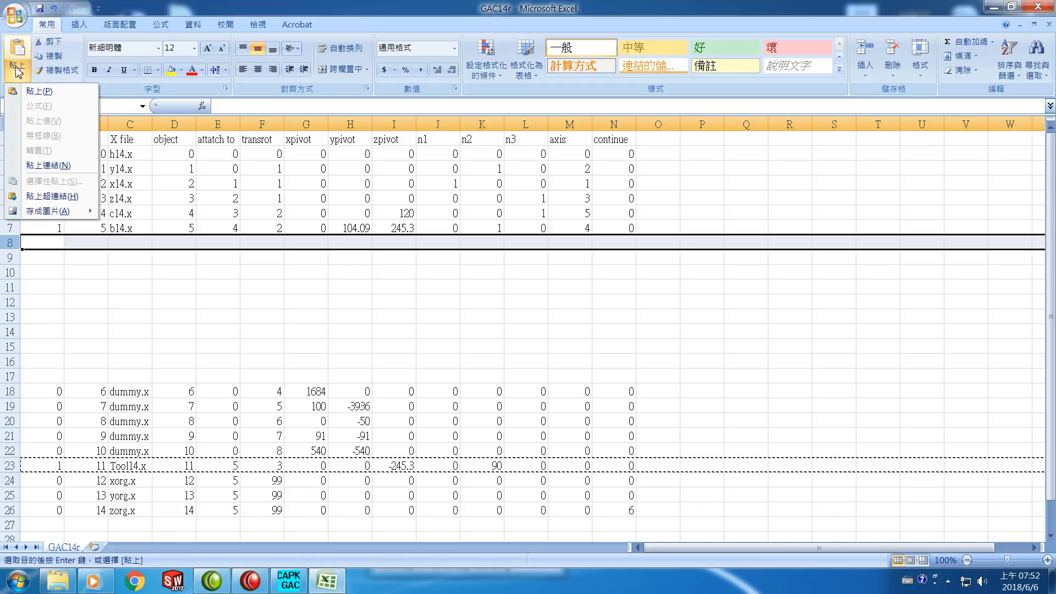
left_click(40, 92)
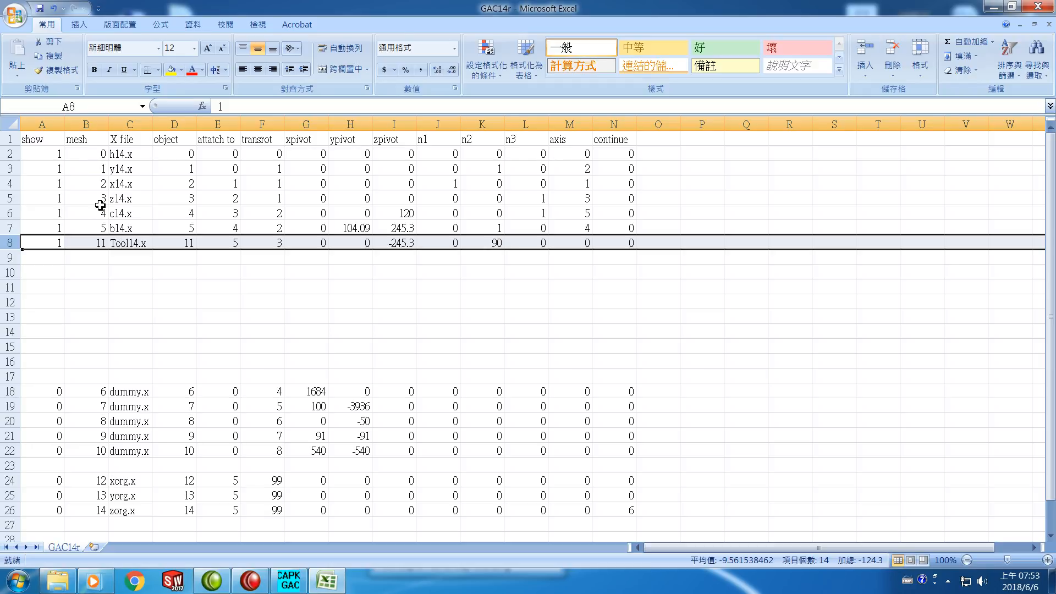
Set both the mesh and object numbers of the Tool14.x row to 6
left_click(94, 242)
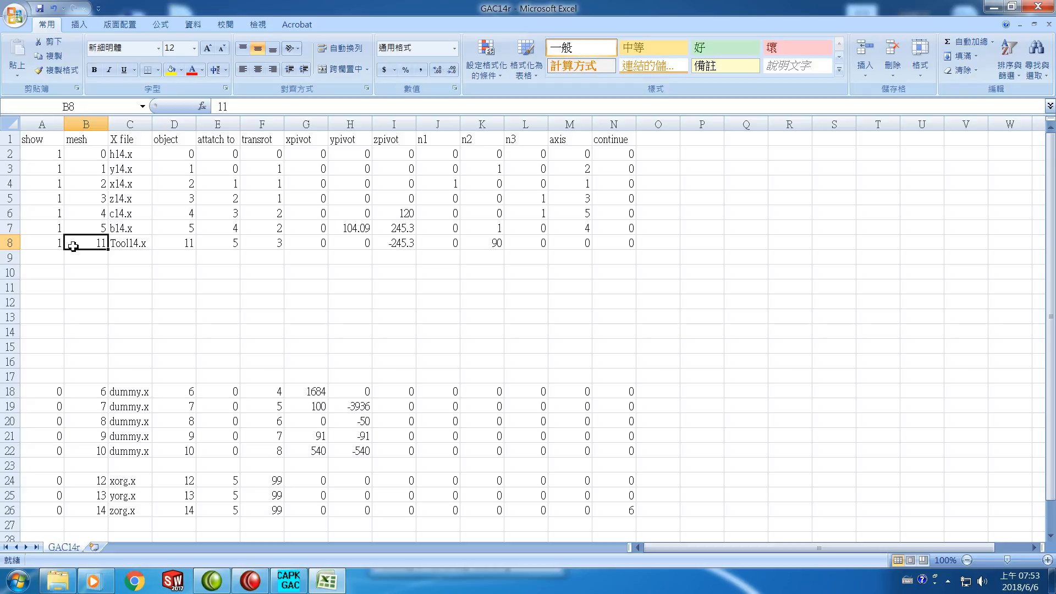
type("6")
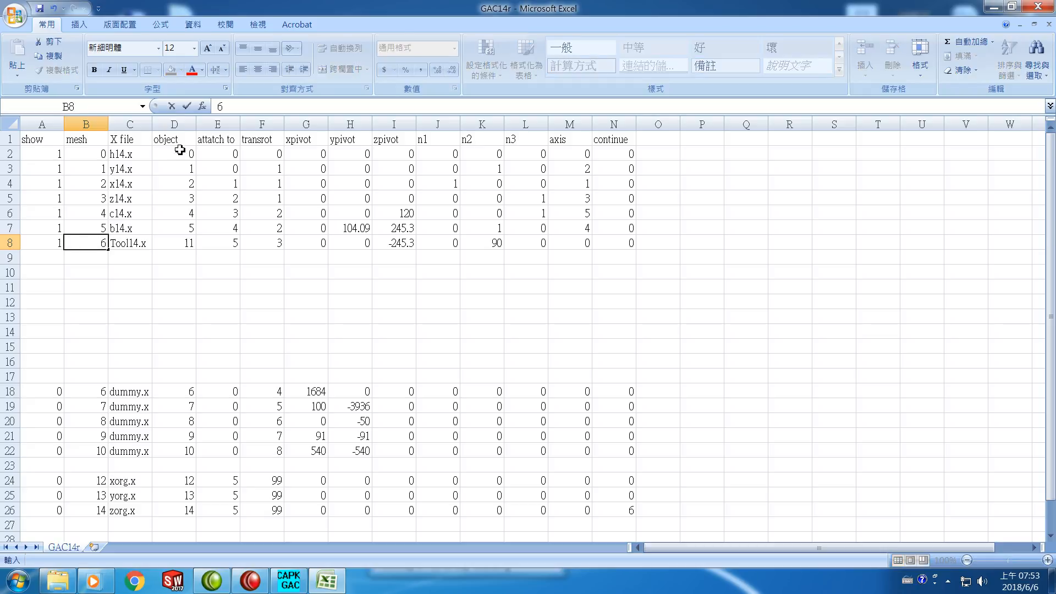
left_click(187, 244)
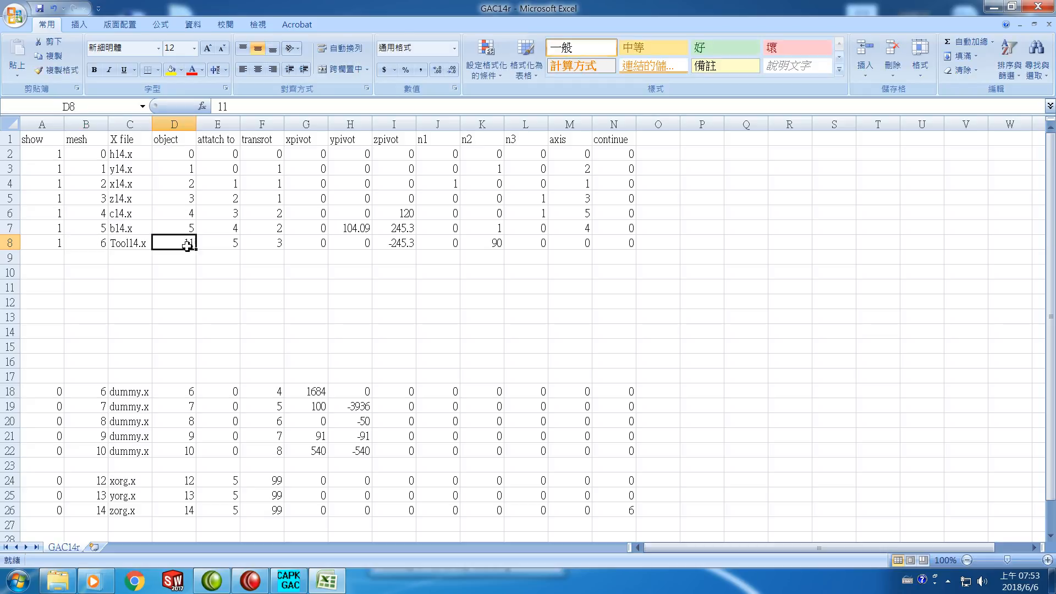
type("6")
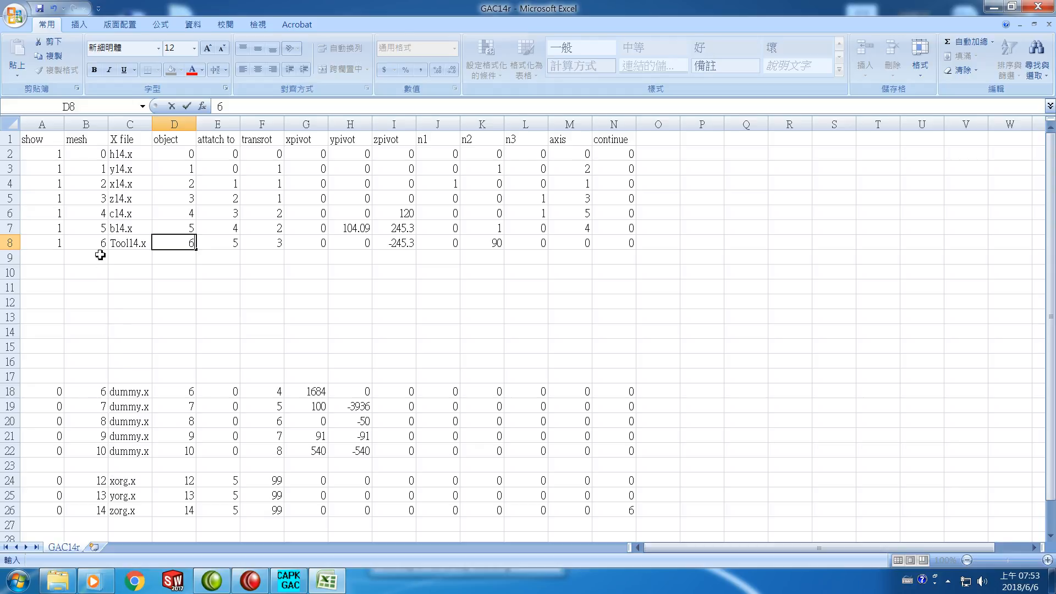
left_click(104, 394)
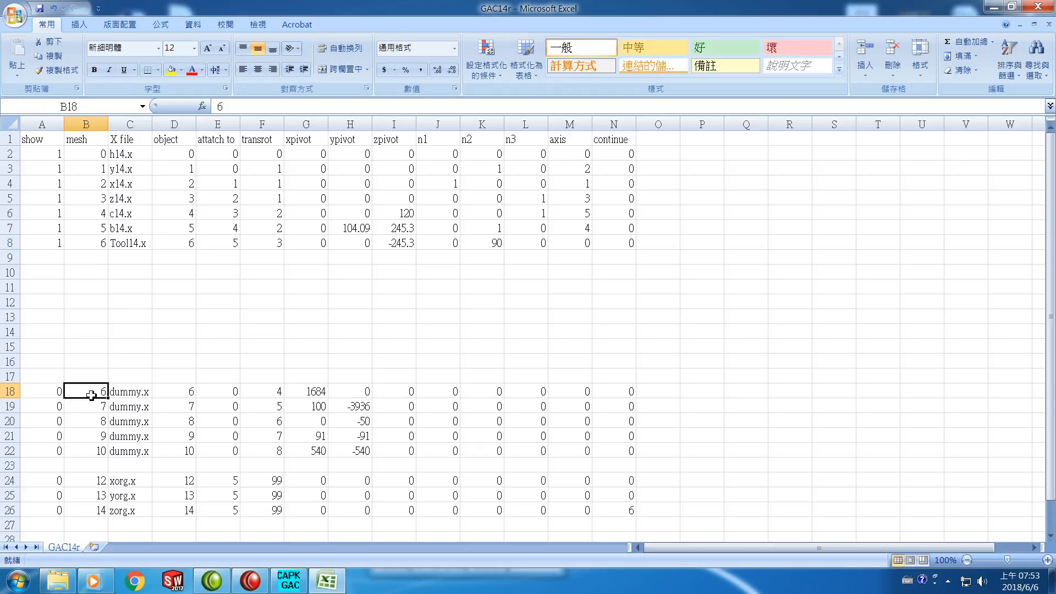
Set the mesh and object numbers to 7 for the dummy.x row 18 and to 8 for row 19
type("7")
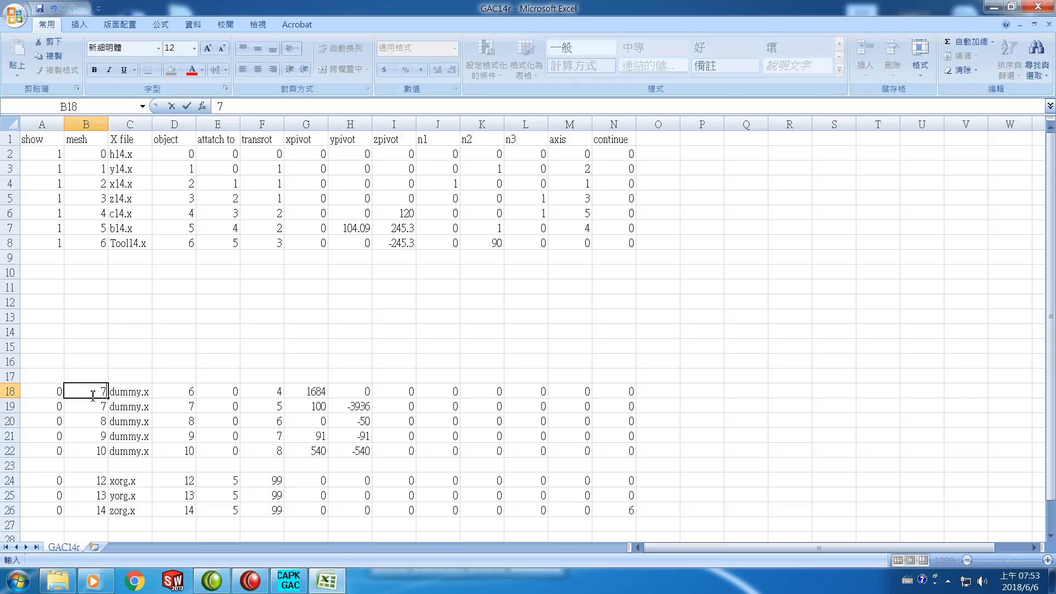
left_click(190, 392)
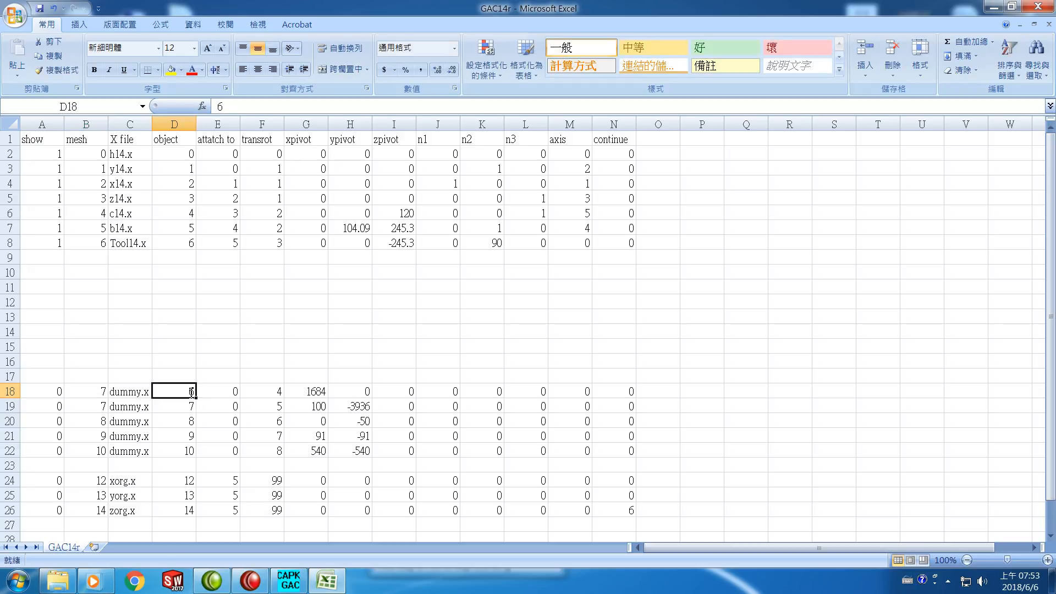
type("7")
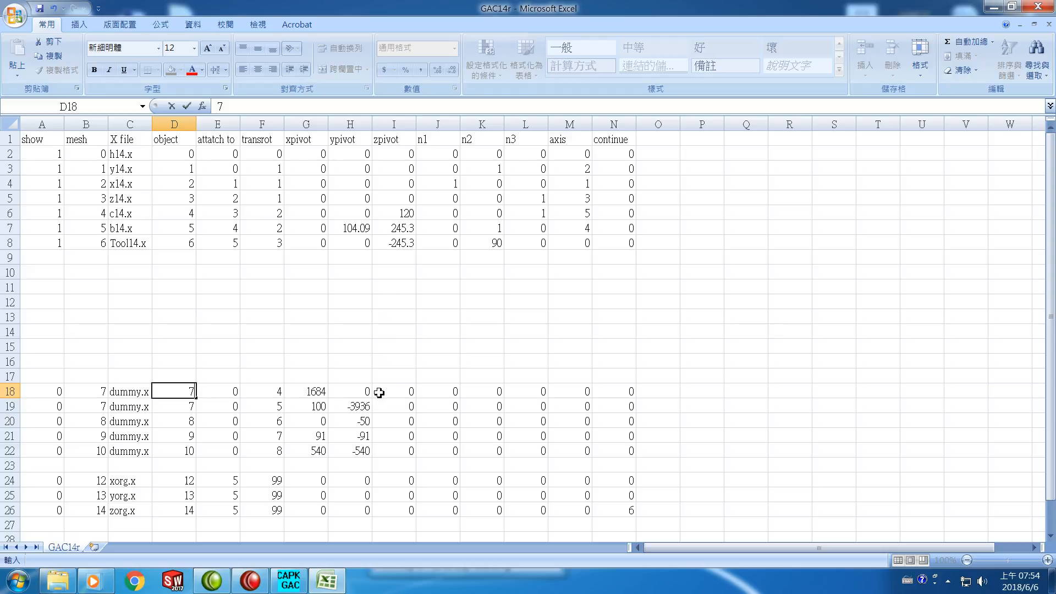
left_click(105, 407)
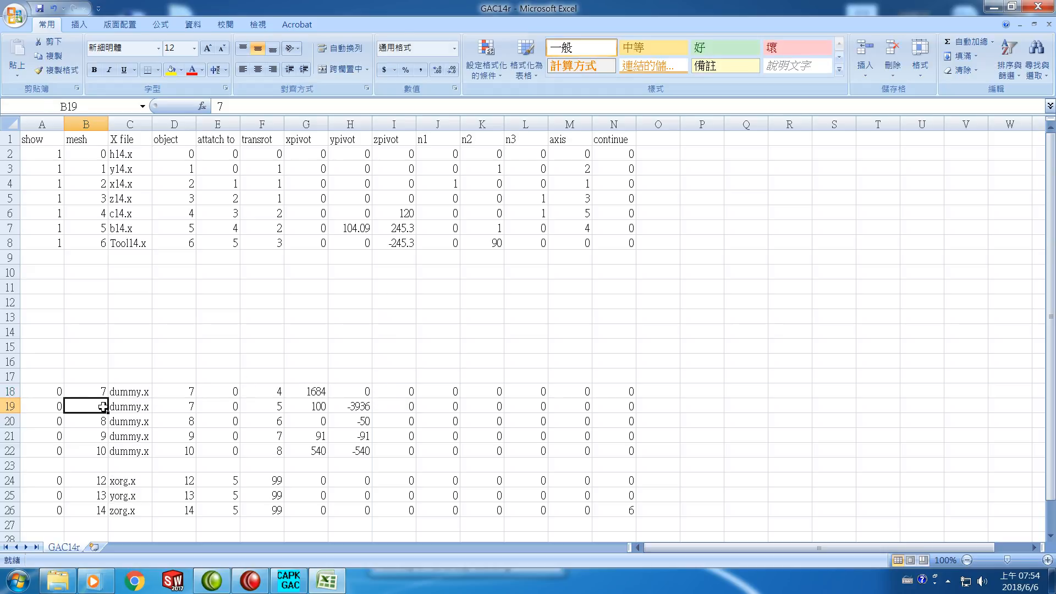
type("8")
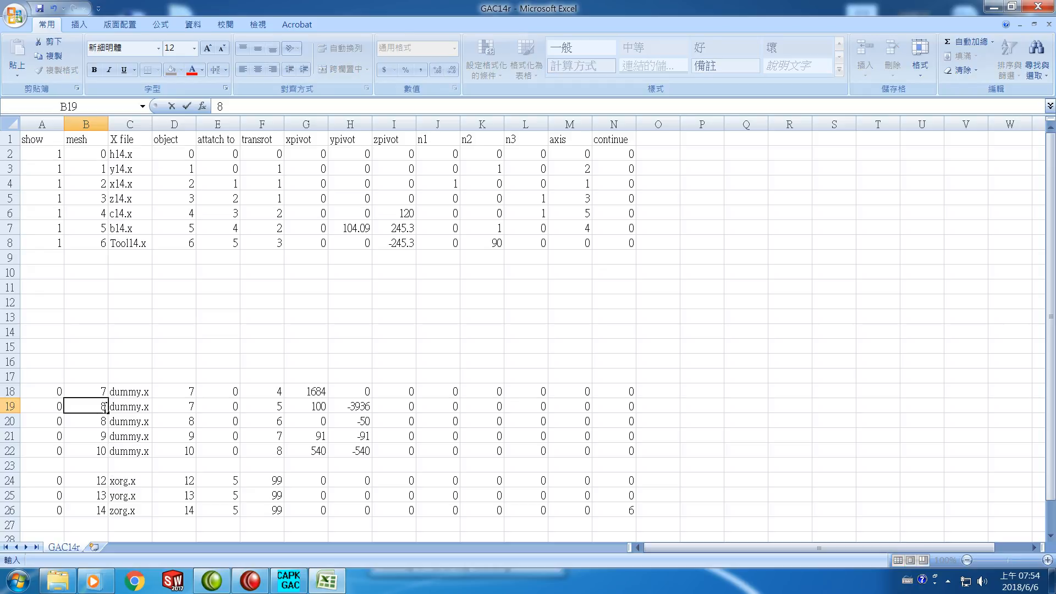
left_click(187, 406)
type("8")
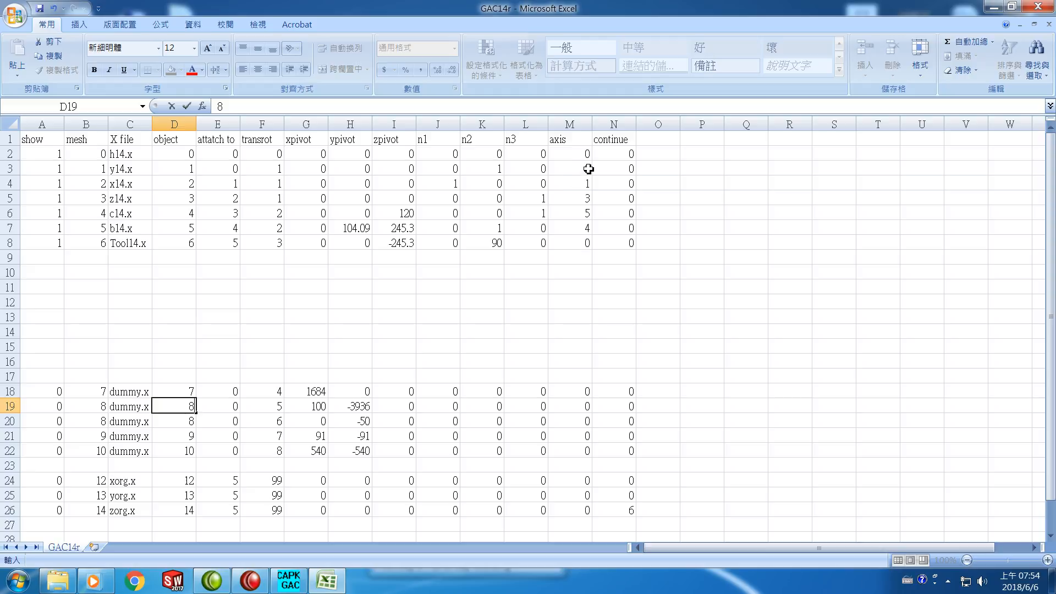
left_click(11, 169)
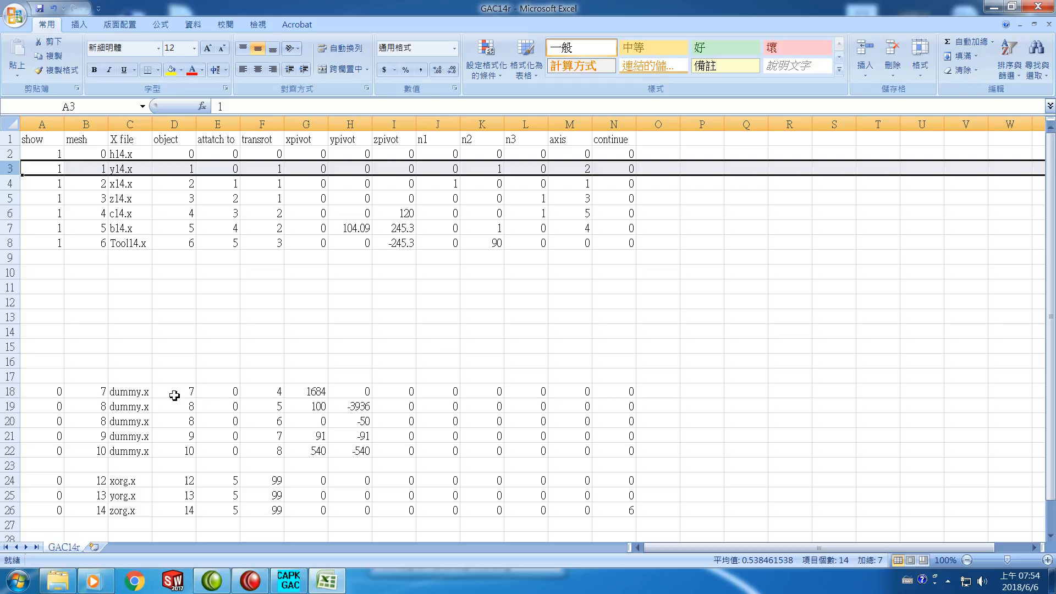
Set both the mesh and object numbers of the dummy.x row 20 to 9
left_click(101, 423)
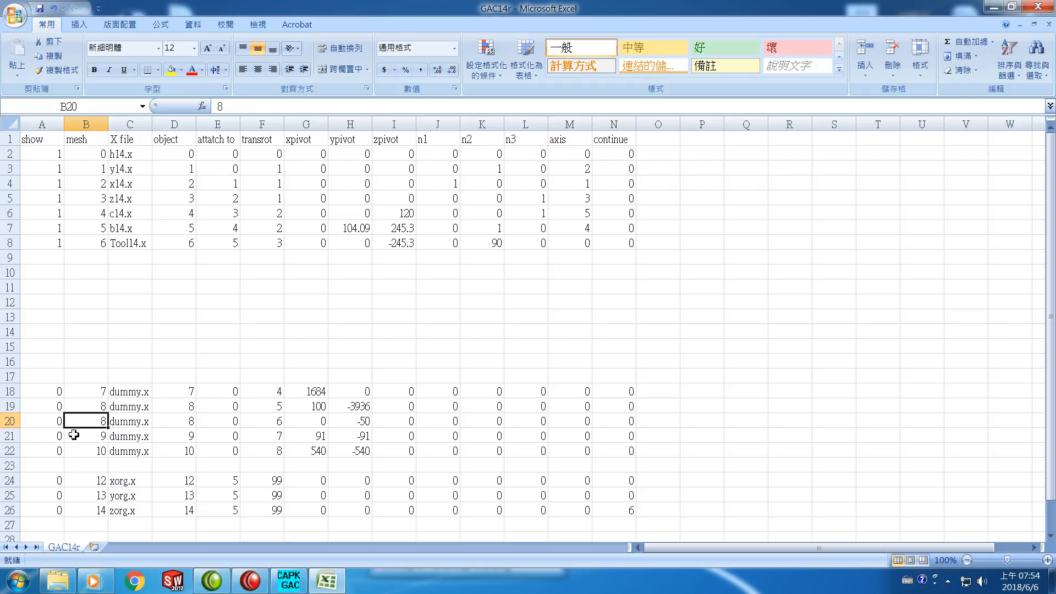
type("8")
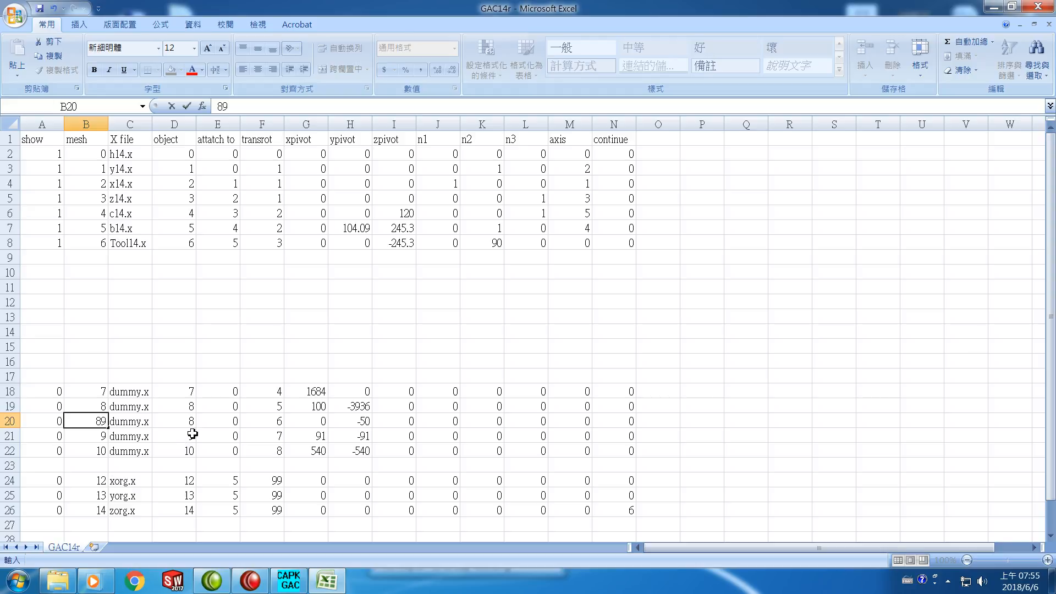
key("Left")
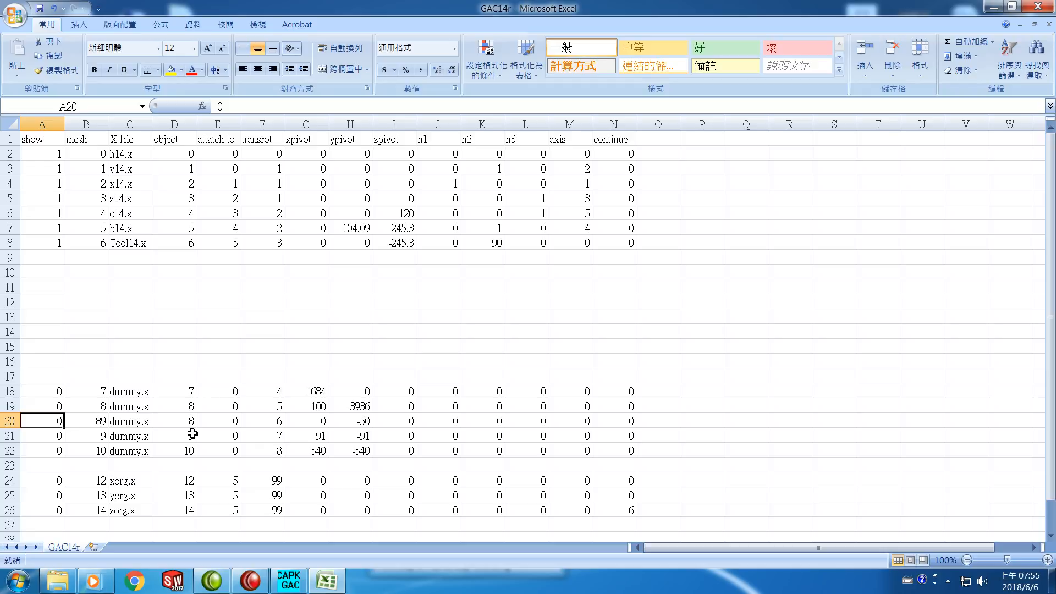
key("Right")
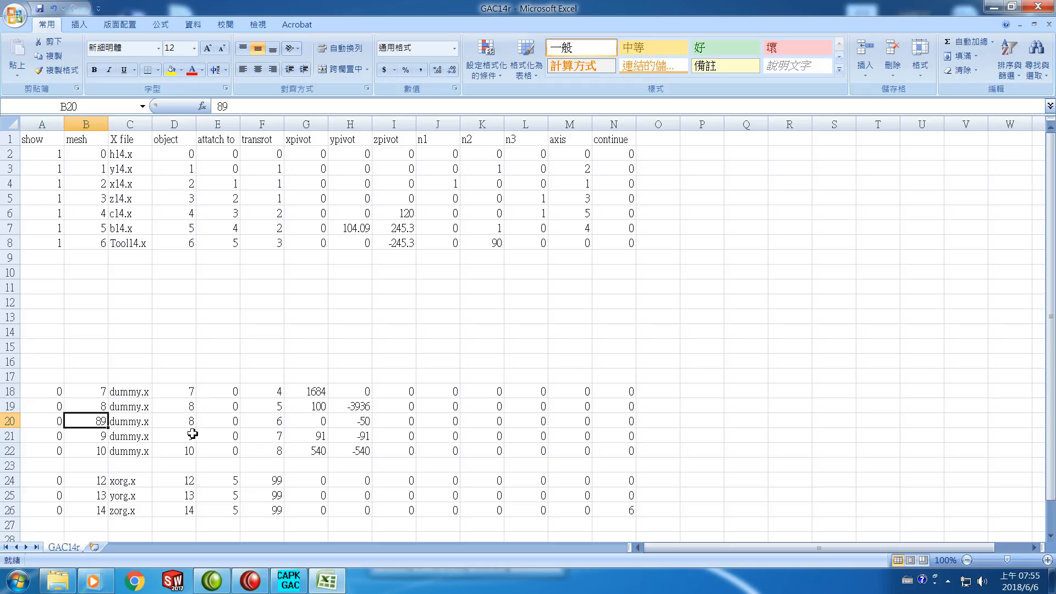
type("9")
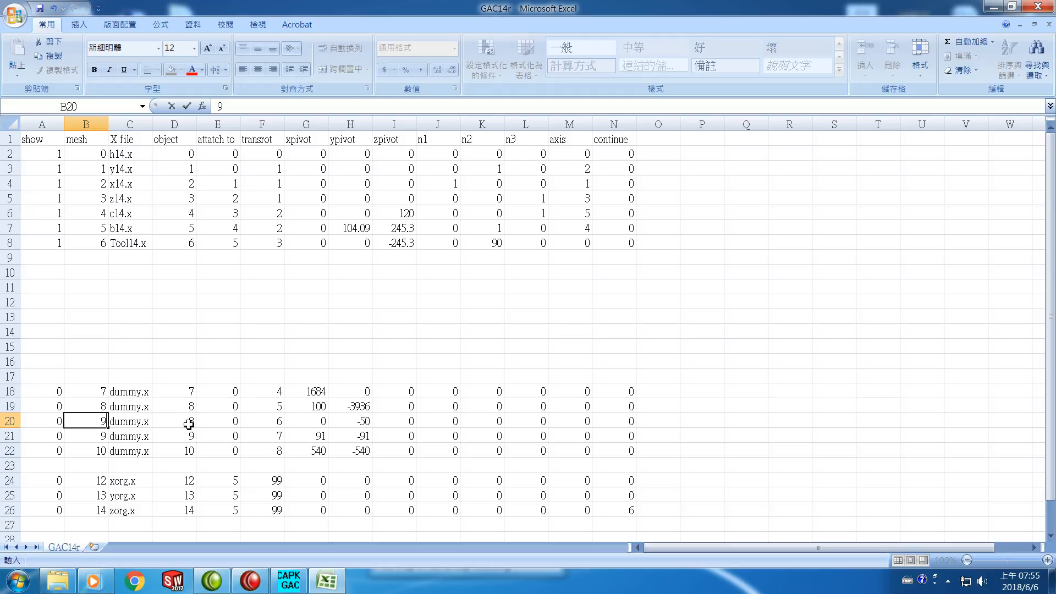
left_click(185, 424)
type("9")
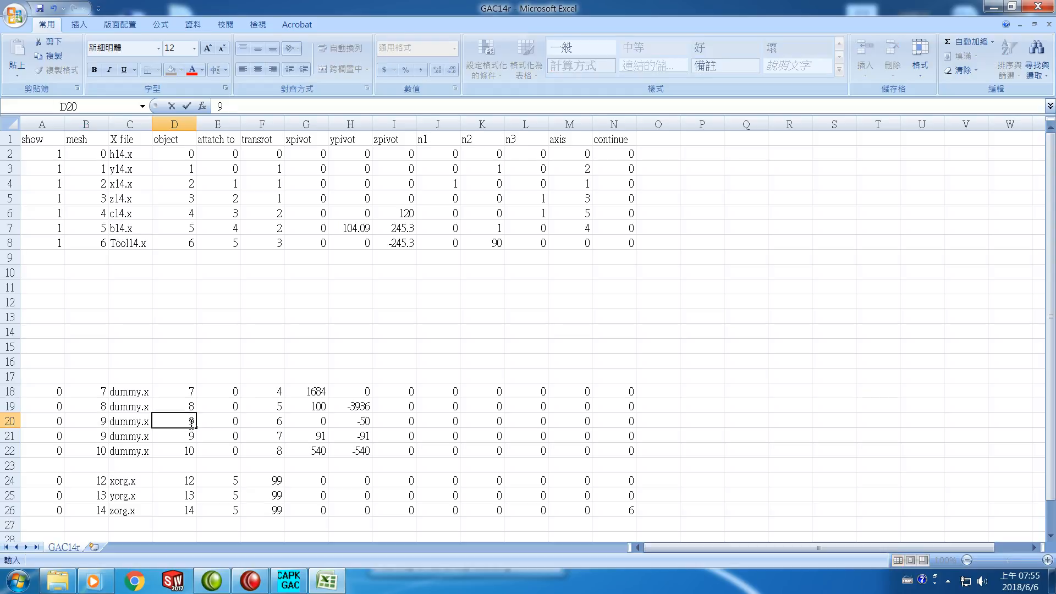
Set the mesh and object numbers to 10 for the dummy.x row 21 and to 11 for row 22
left_click(87, 435)
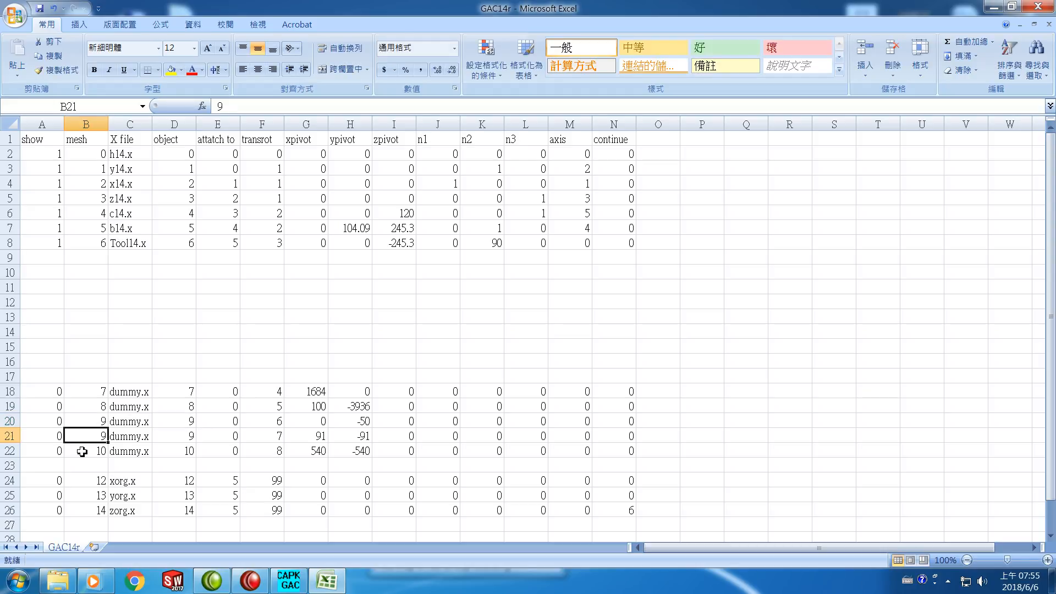
type("10")
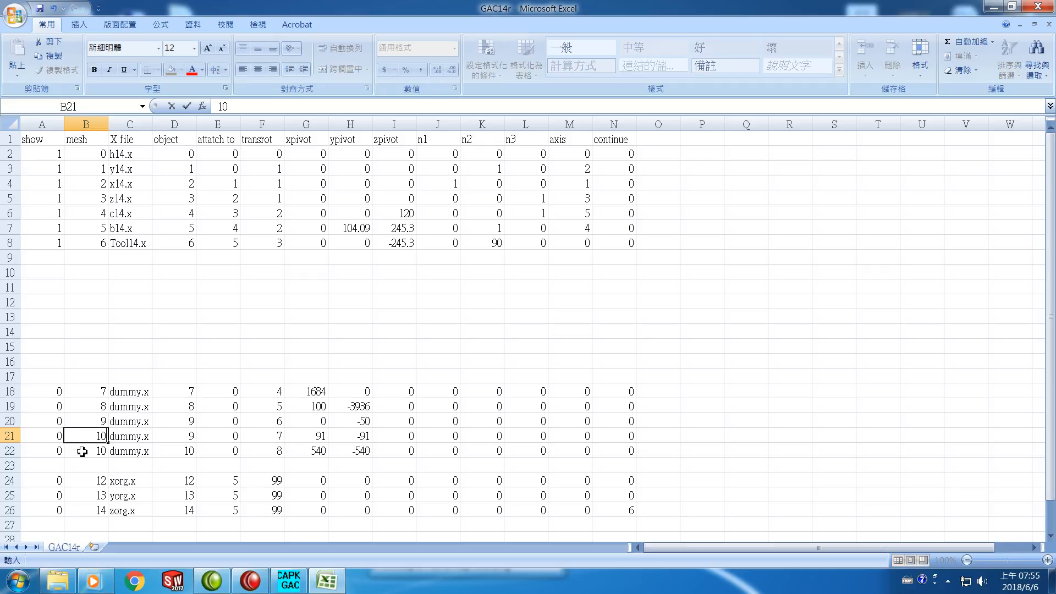
left_click(178, 437)
type("10")
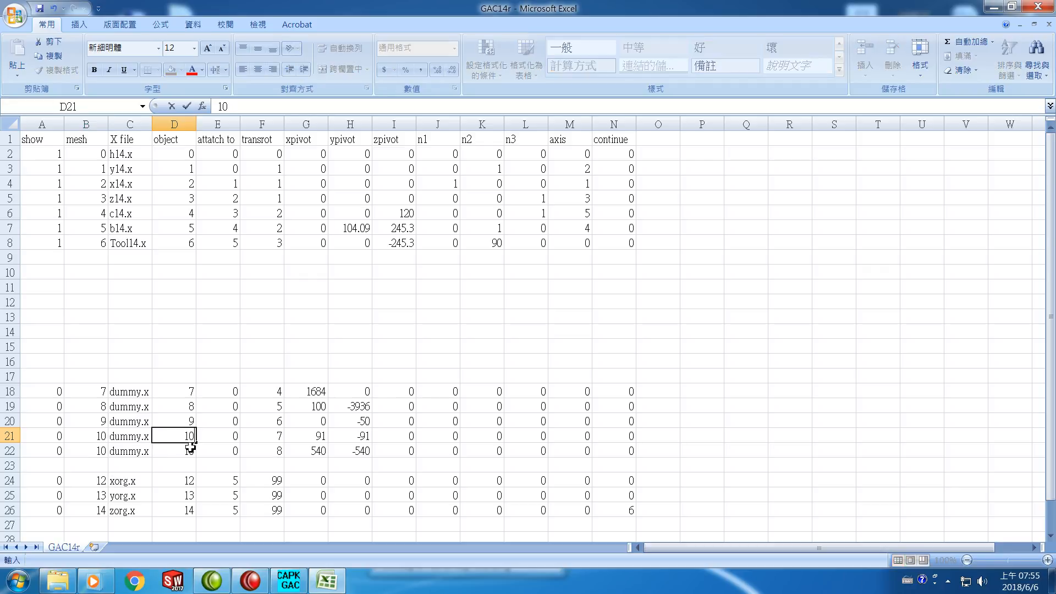
left_click(100, 450)
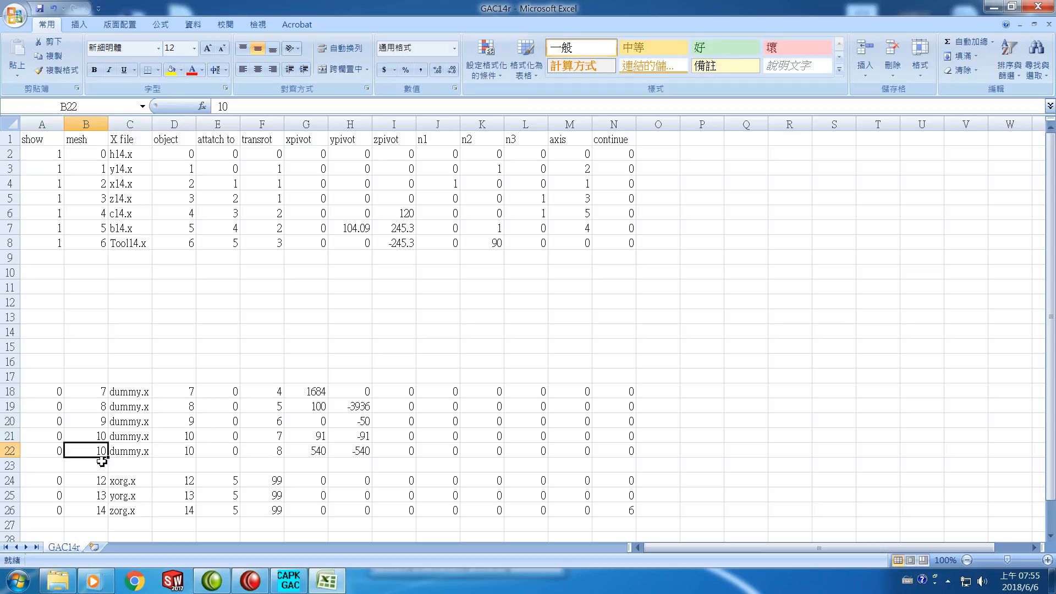
type("11")
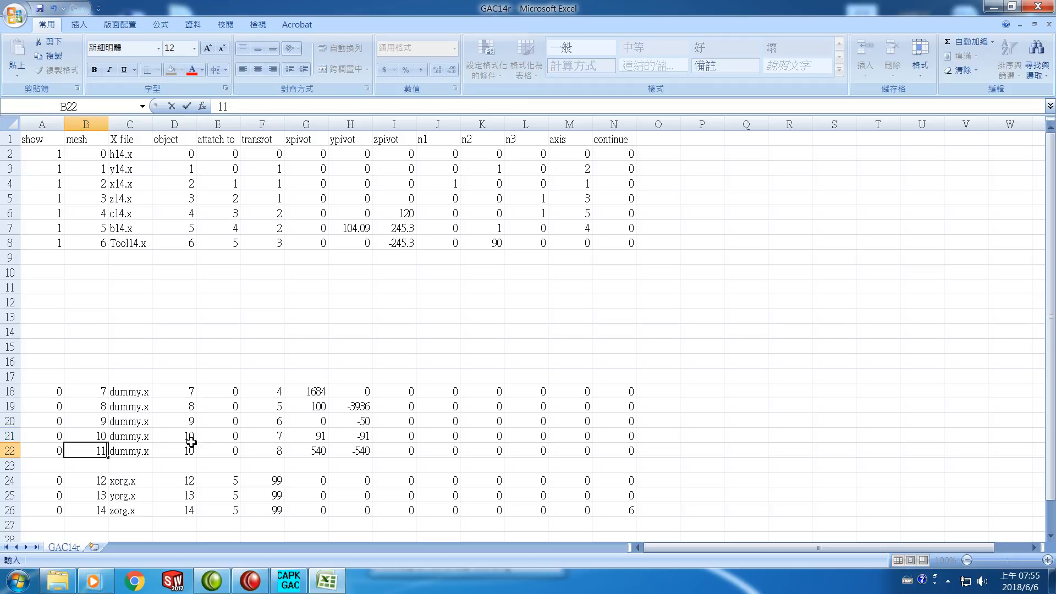
left_click(189, 451)
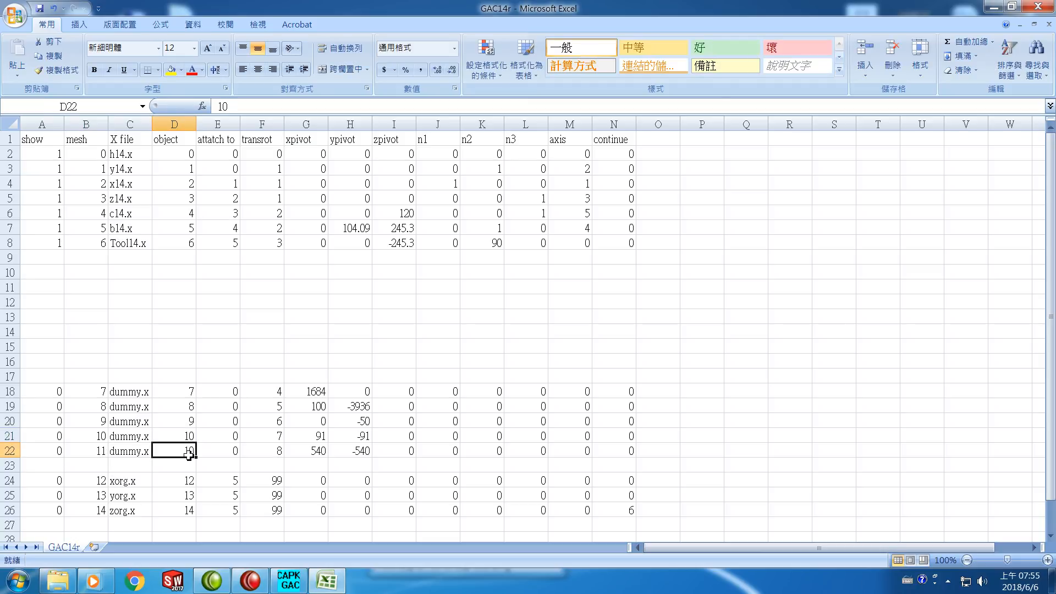
type("1")
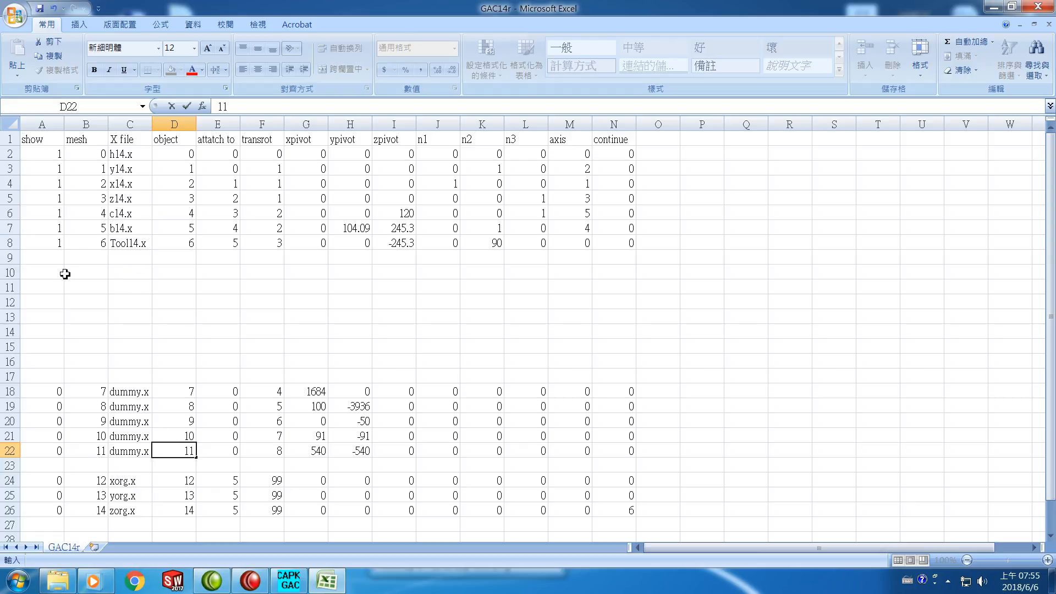
Delete the empty rows 9 to 17 between the Tool14.x row and the first dummy.x row
left_click(11, 257)
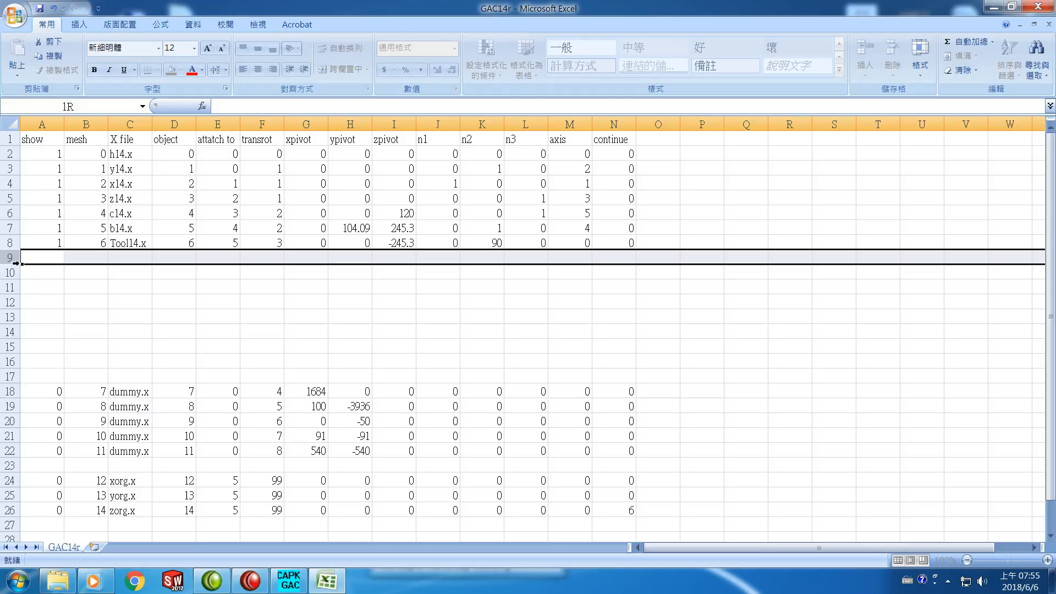
left_click_drag(15, 263, 13, 373)
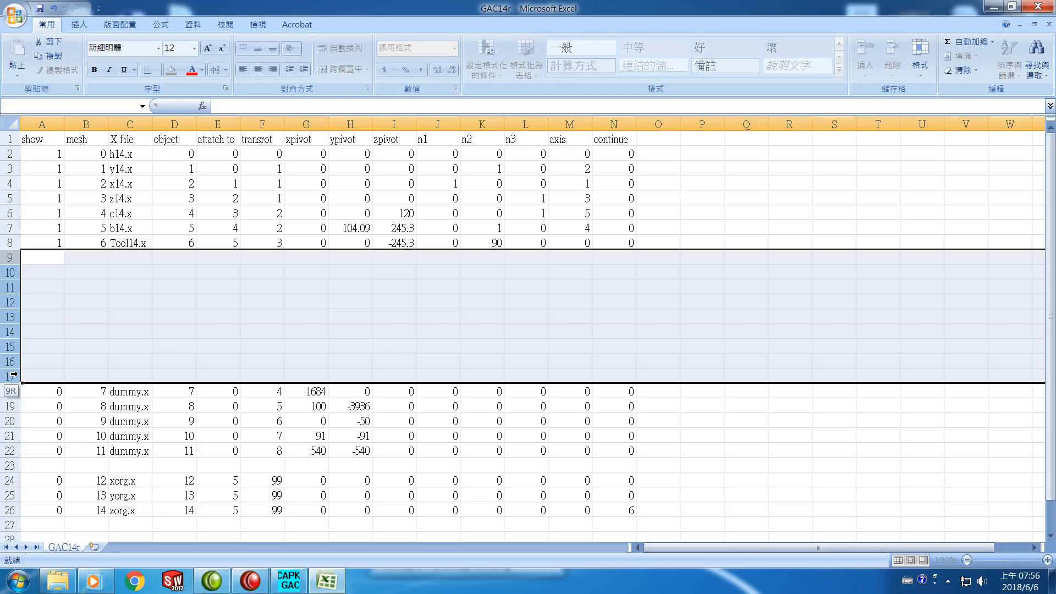
left_click_drag(13, 375, 14, 374)
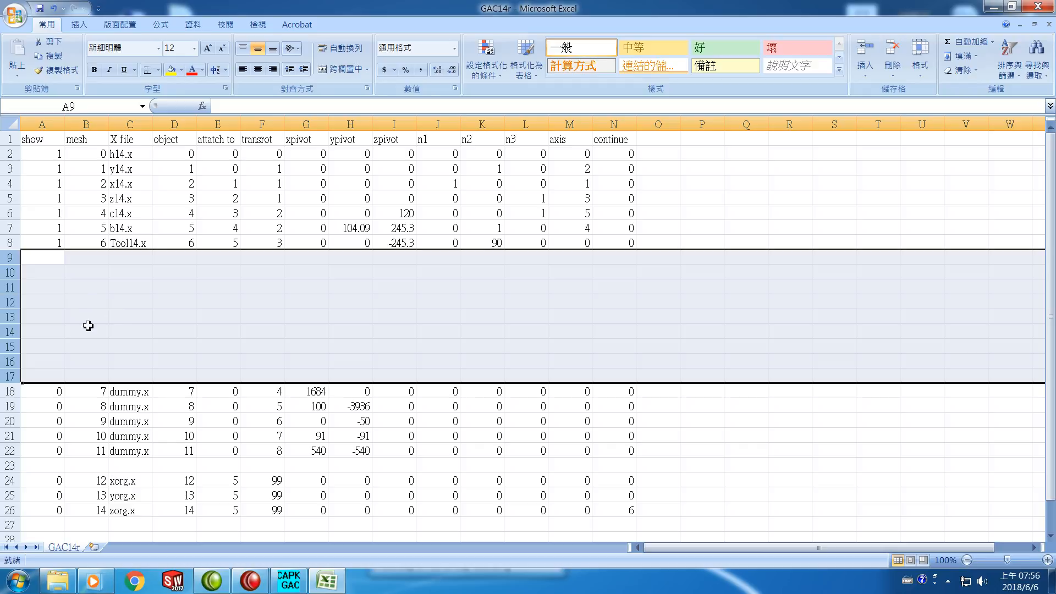
right_click(121, 326)
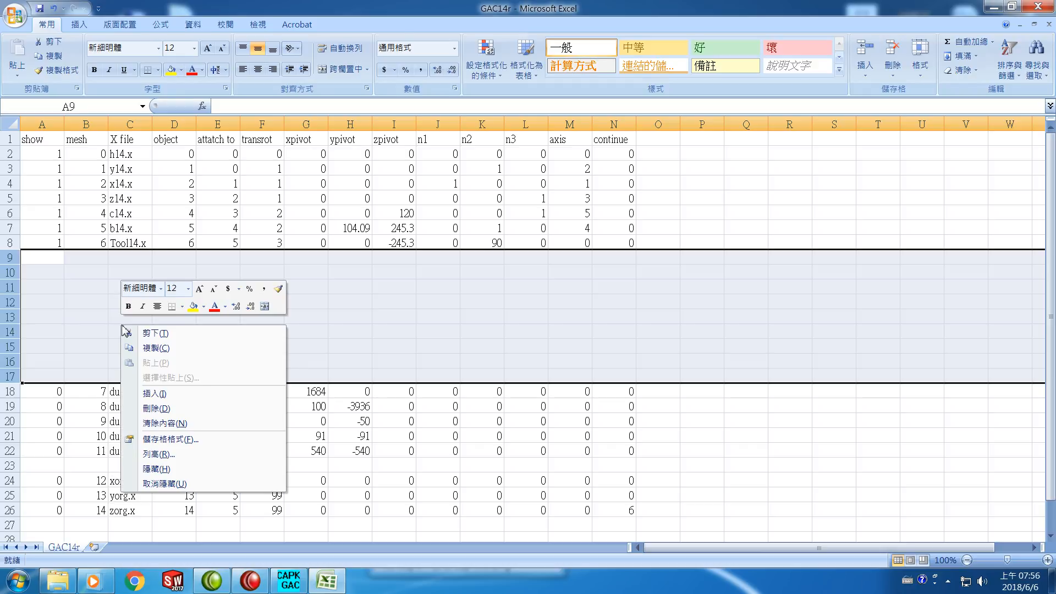
left_click(151, 409)
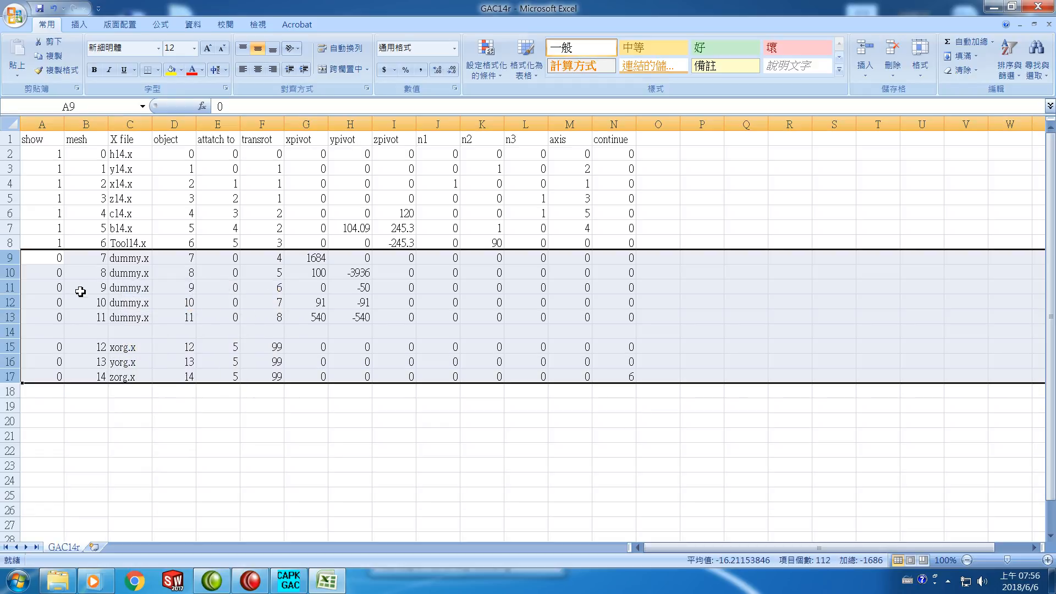
Delete the empty row 14 between the last dummy.x row and the xorg.x row
left_click(9, 333)
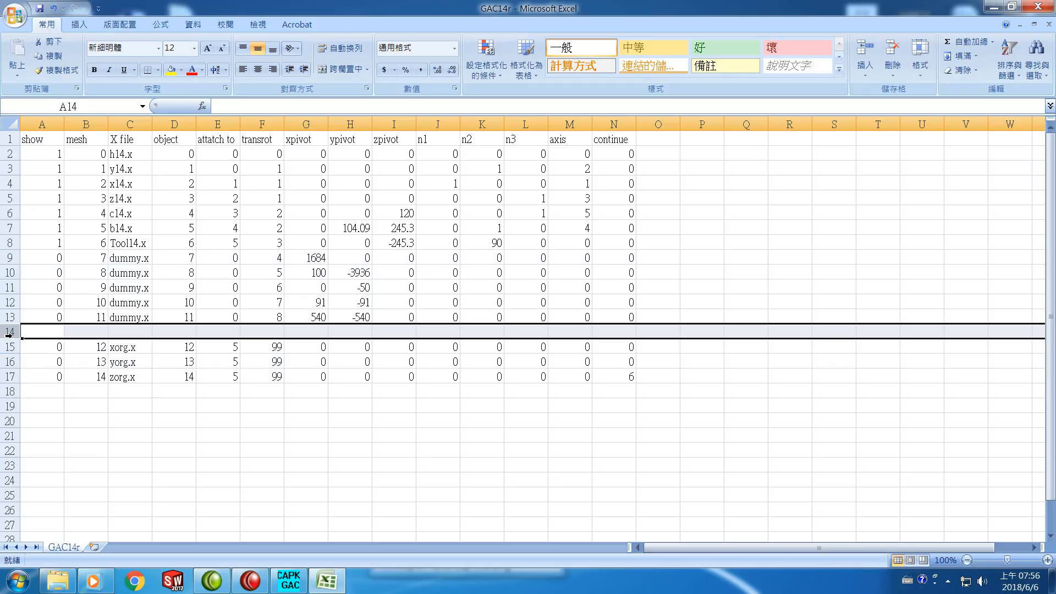
right_click(76, 334)
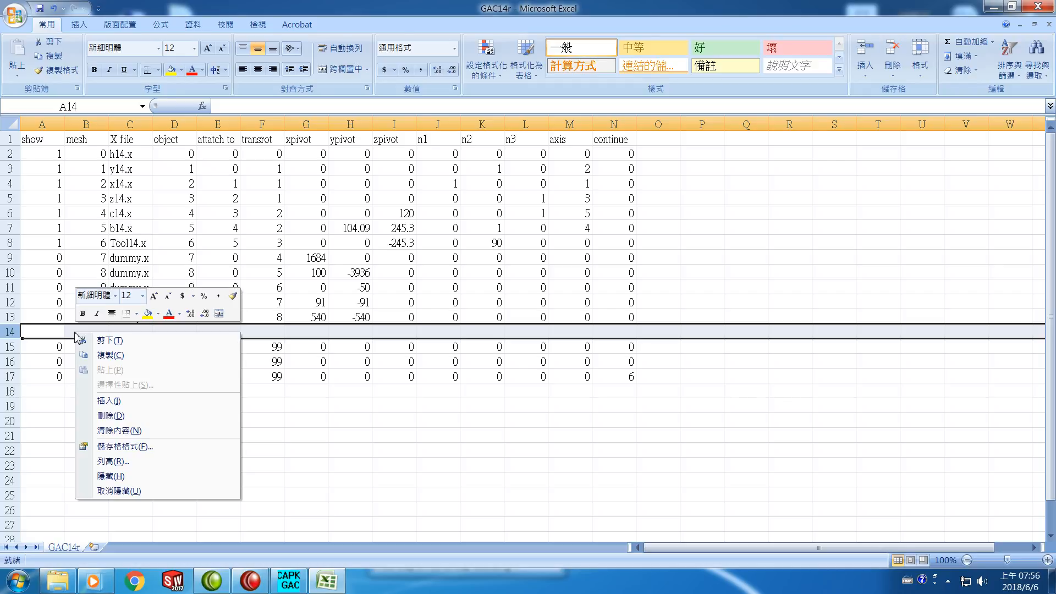
left_click(117, 415)
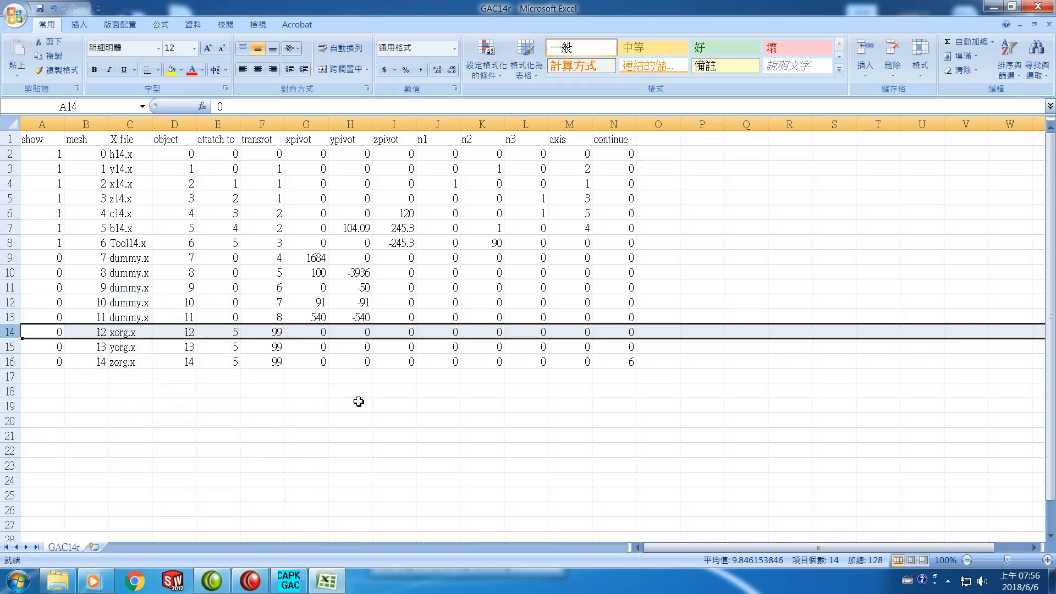
left_click(223, 438)
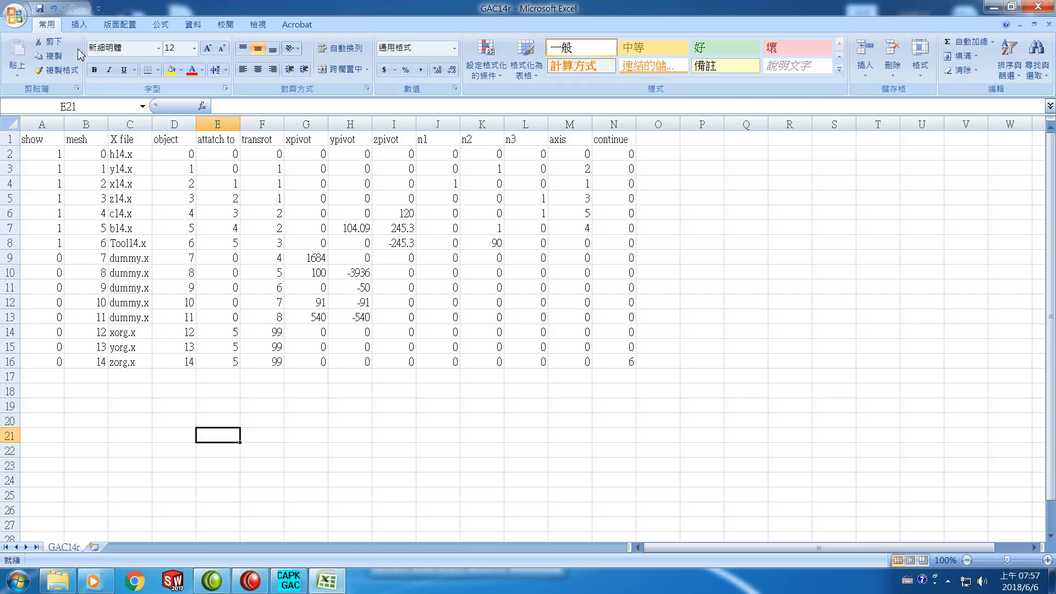
Save GAC14r in CSV format, replacing the existing file in the Data folder, and close the workbook
left_click(39, 9)
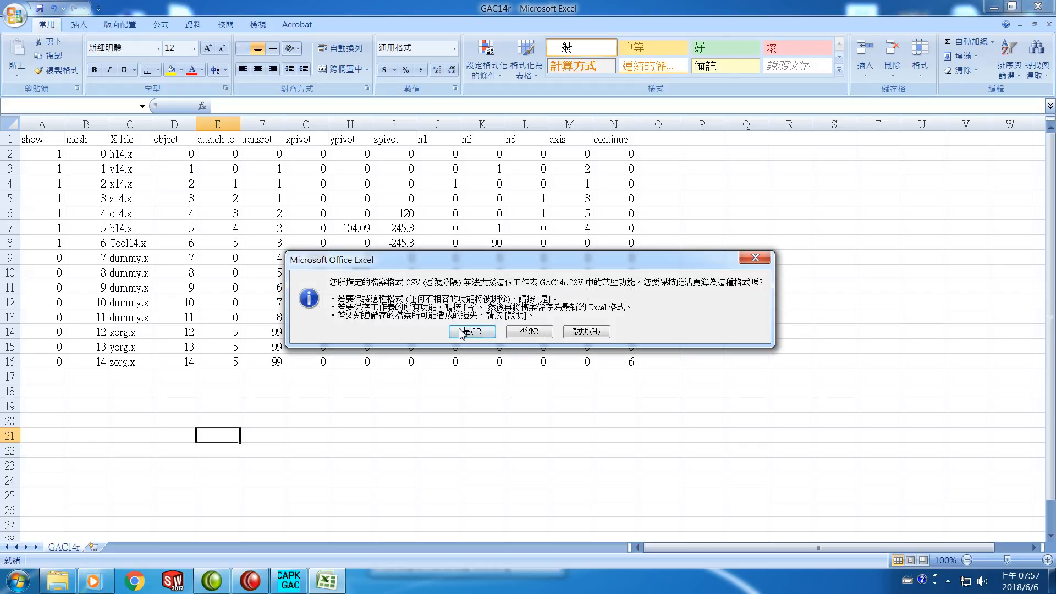
left_click(470, 332)
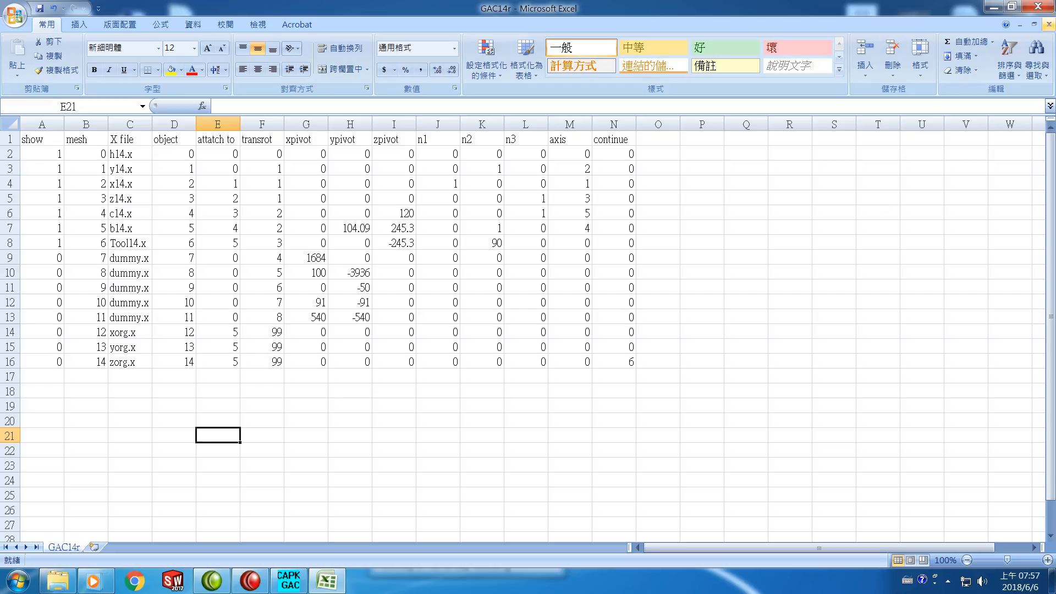
left_click(1039, 7)
left_click(471, 324)
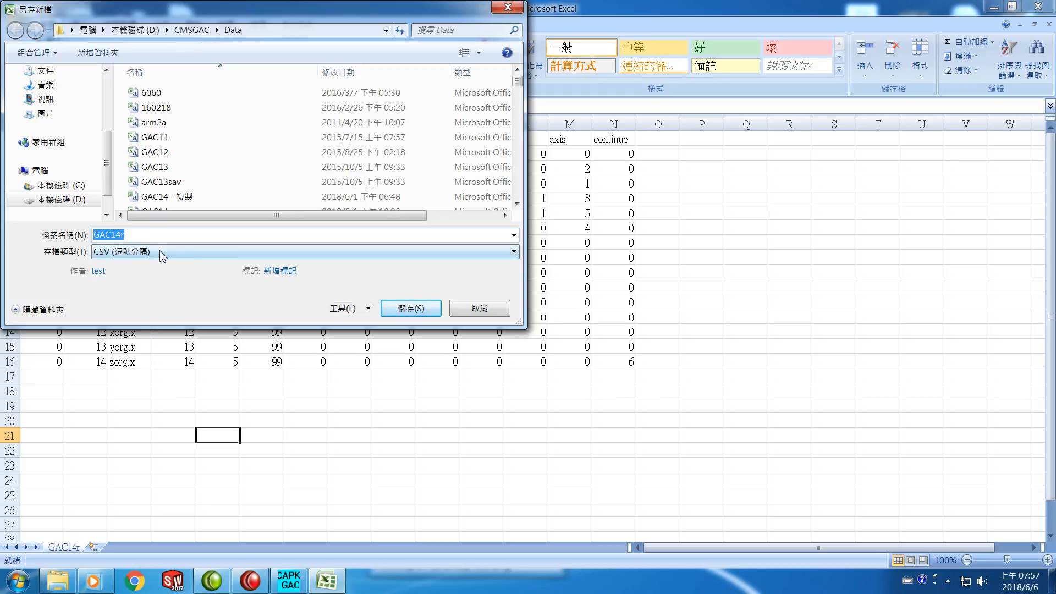
left_click(419, 312)
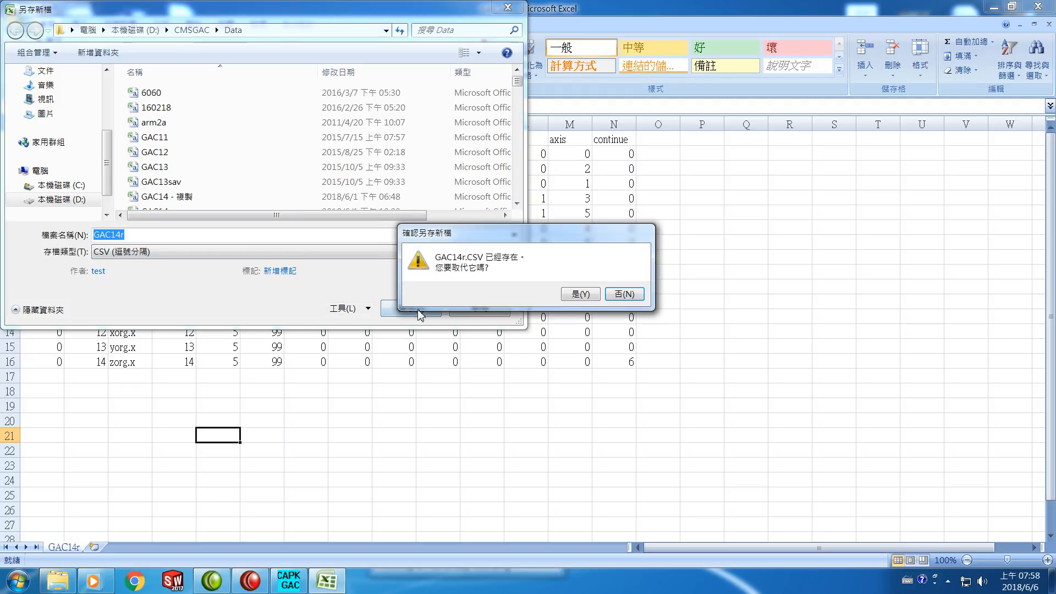
left_click(594, 294)
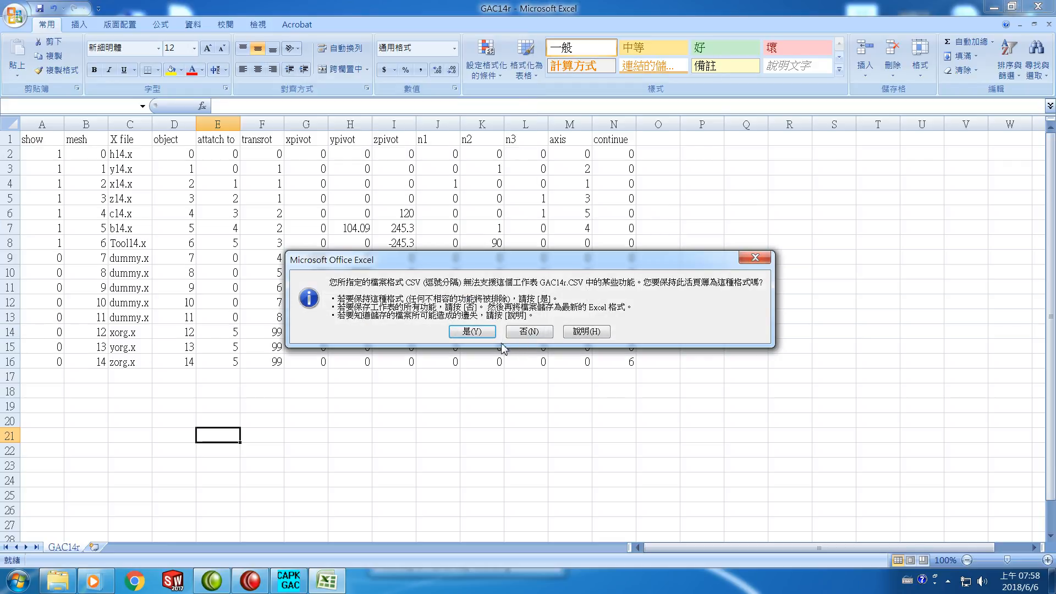
left_click(472, 331)
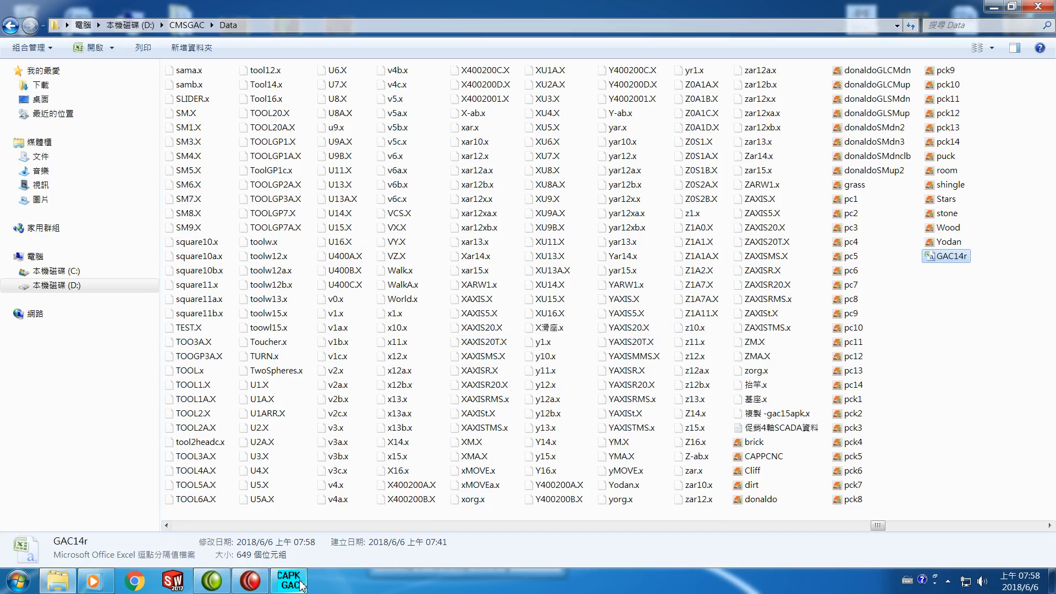
Switch to the CAPPKHGAC platform, clear the current scene and load GAC14r from the Data folder as the new scene
mouse_move(294, 587)
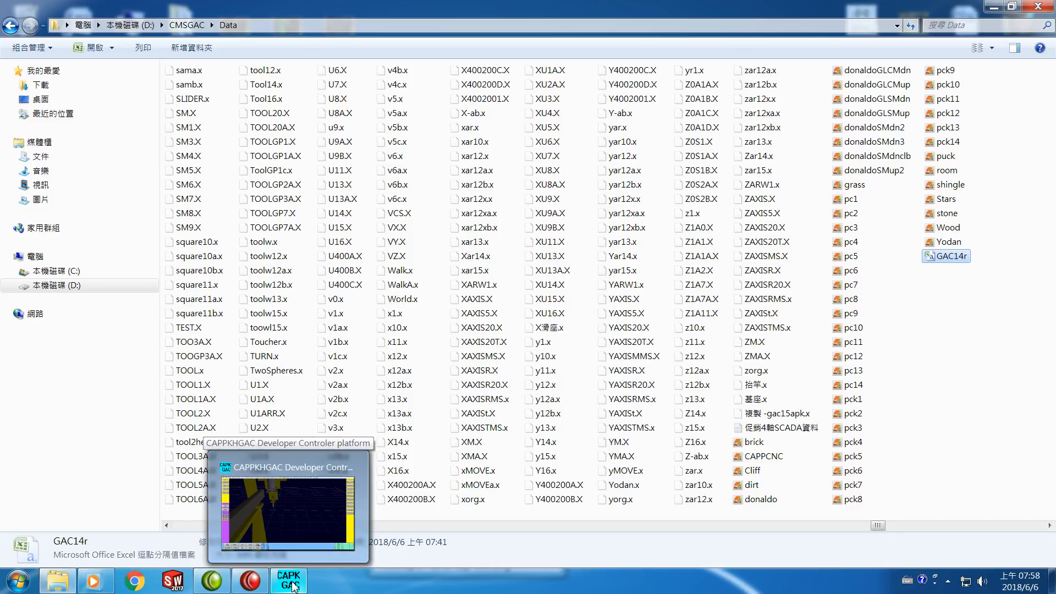
left_click(294, 586)
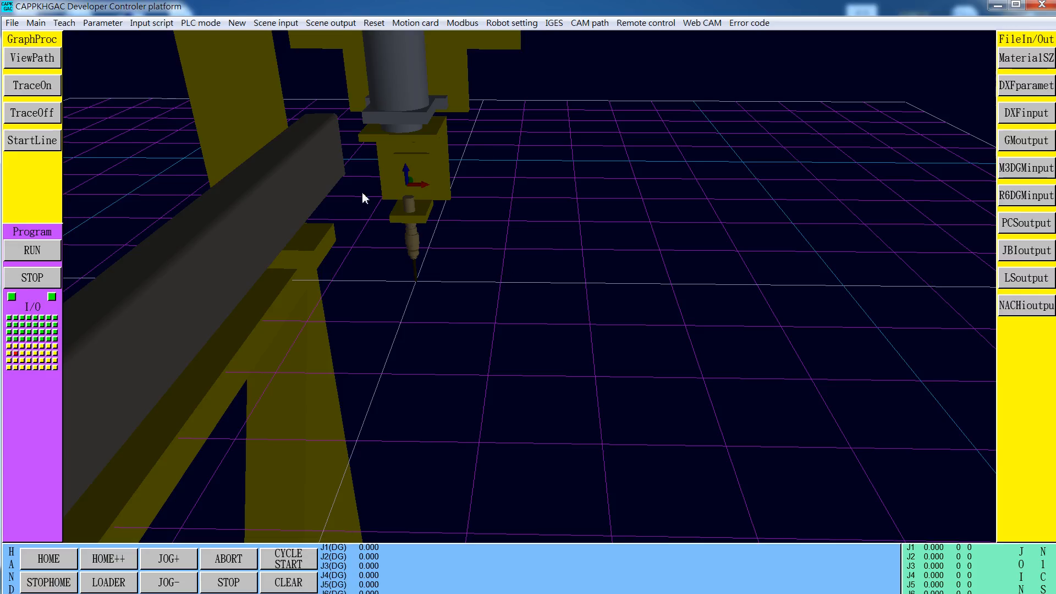
left_click(236, 25)
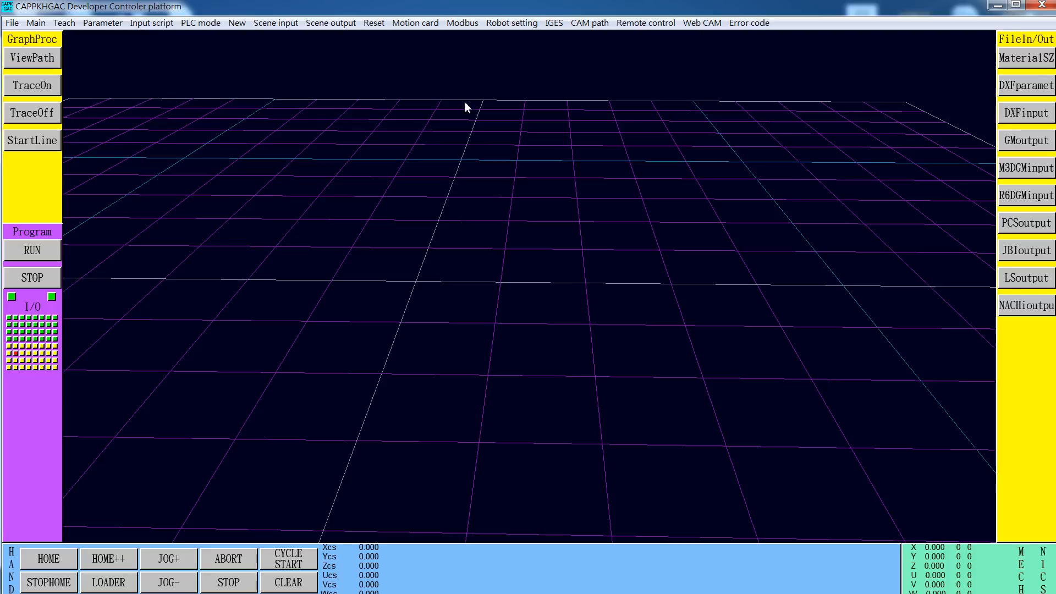
left_click(276, 24)
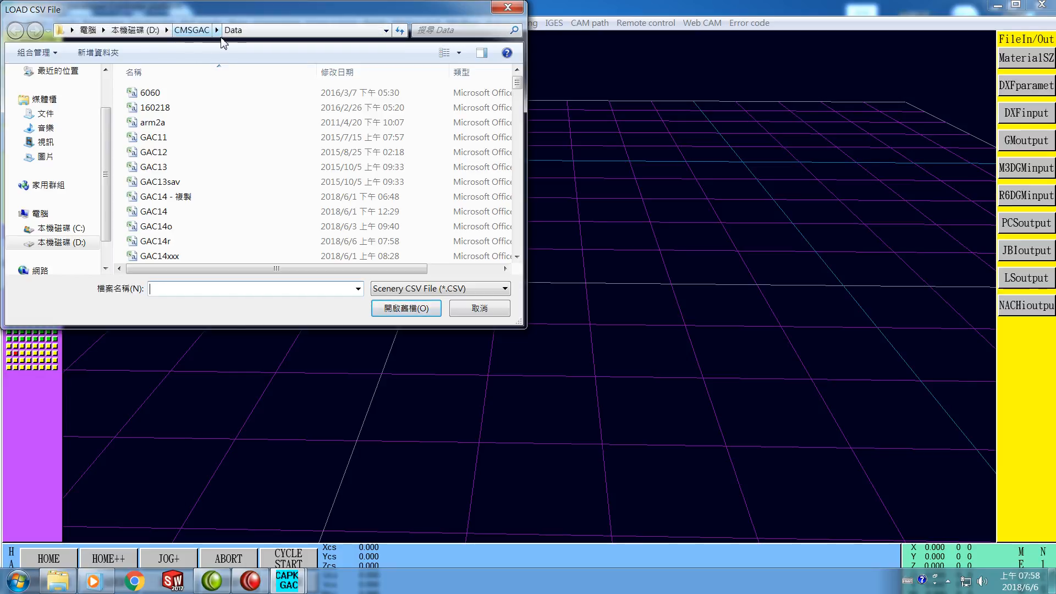
left_click(156, 244)
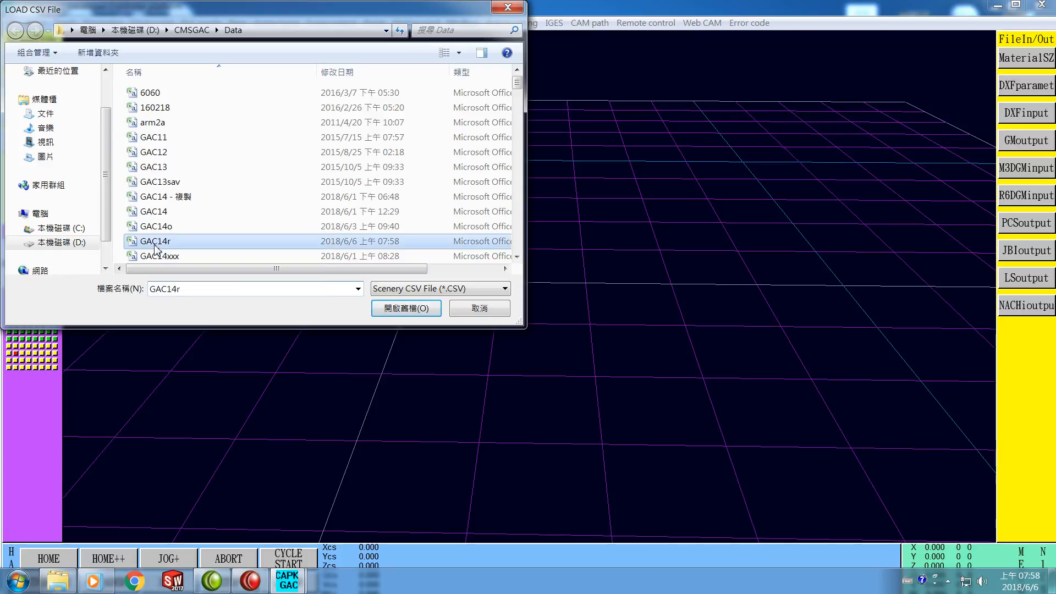
left_click(403, 311)
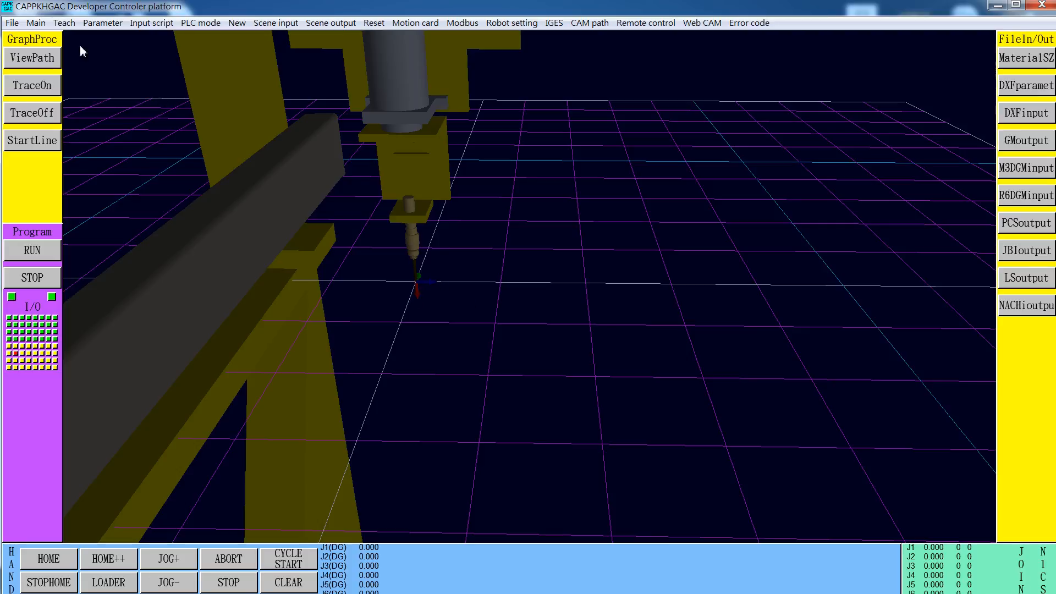
In teaching mode, jog the robot joints to J1 70, J2 -50, J3 -30, J4 30 and J5 50
left_click(66, 24)
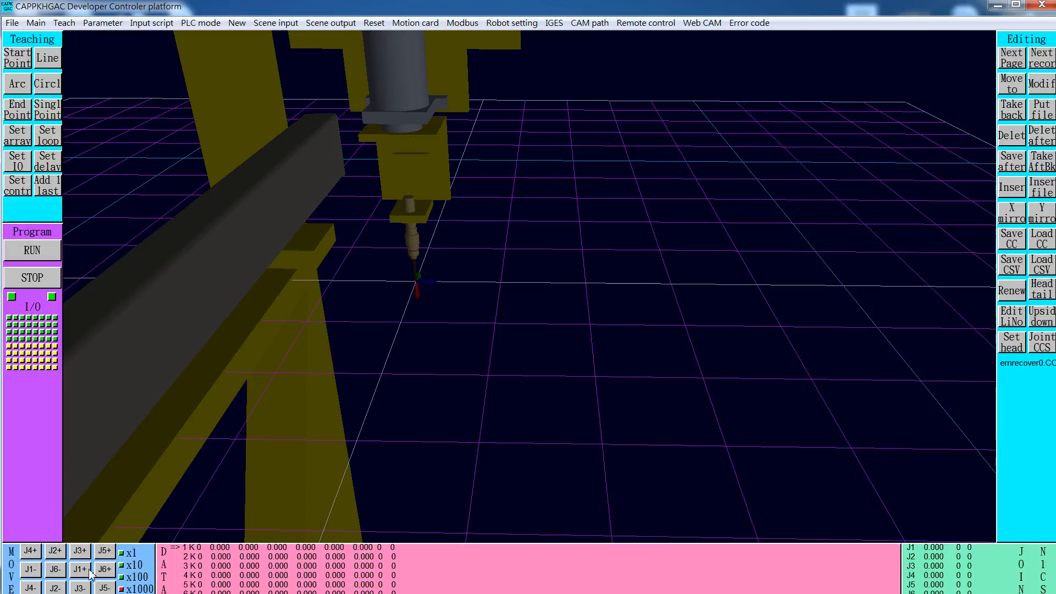
left_click(85, 574)
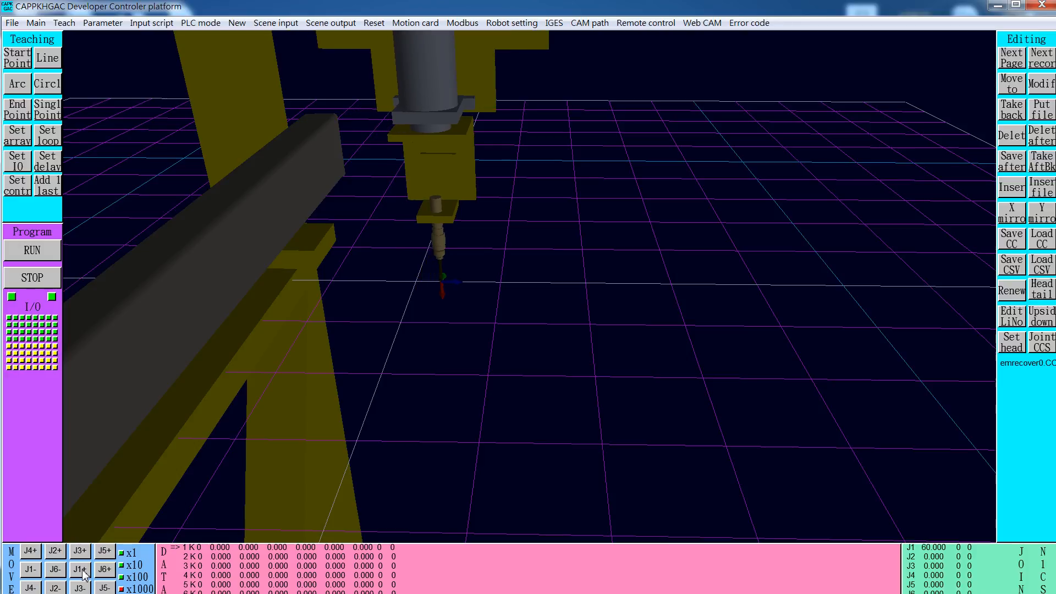
left_click(48, 592)
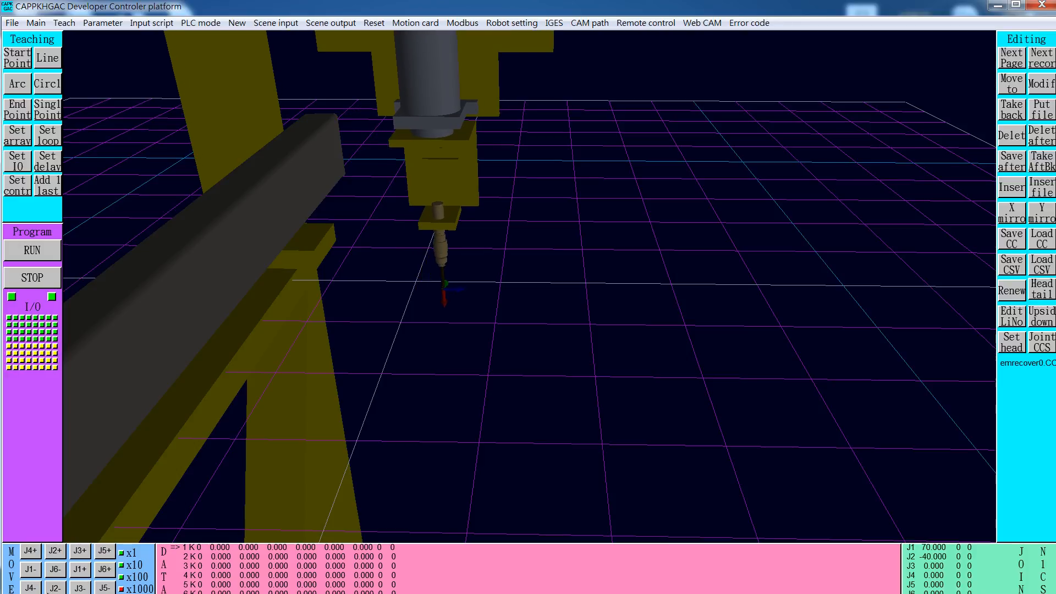
left_click(83, 590)
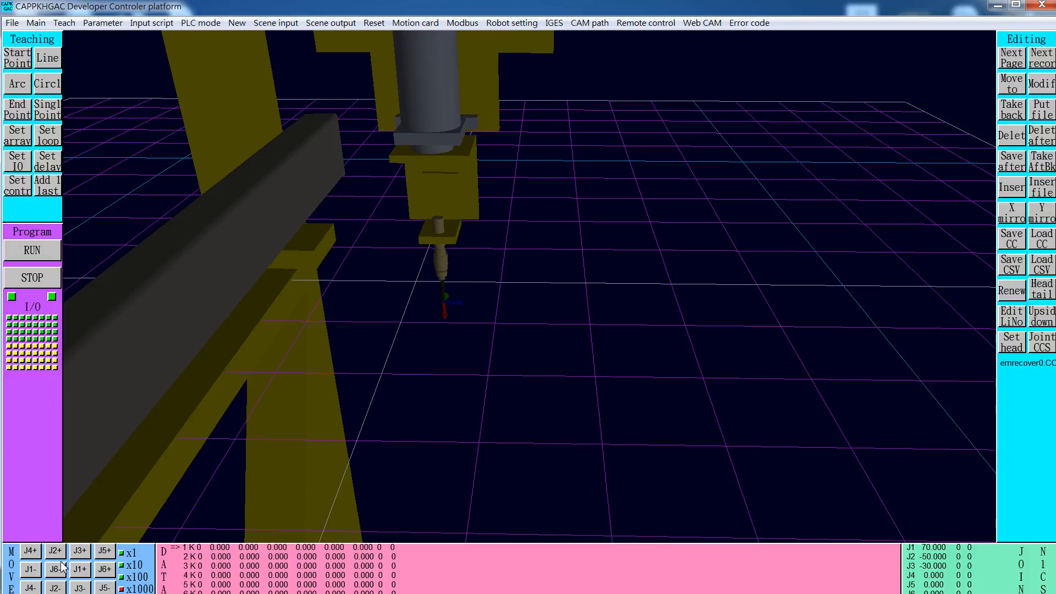
left_click(33, 553)
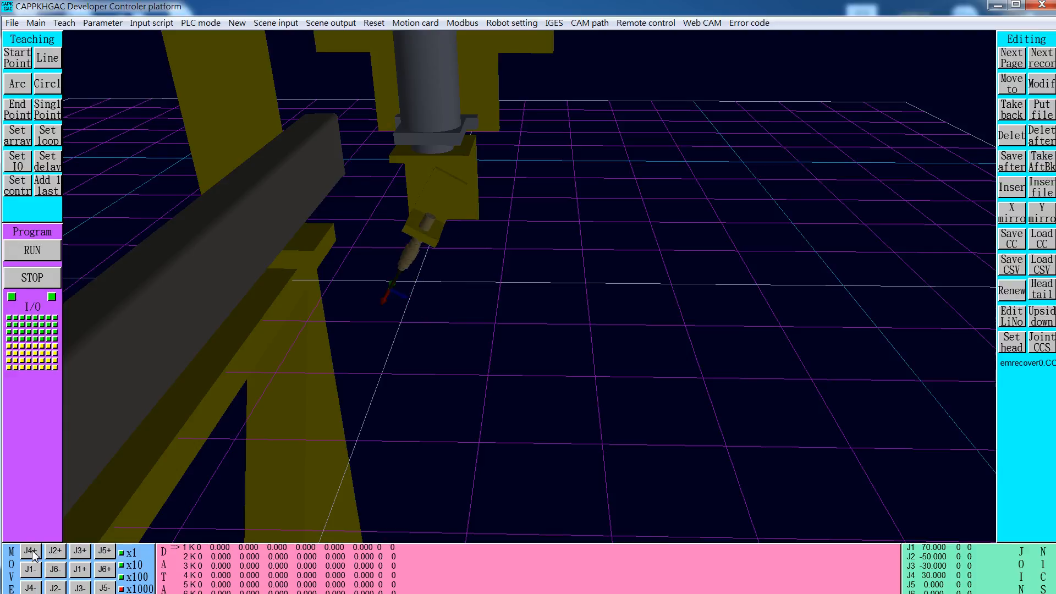
left_click(104, 554)
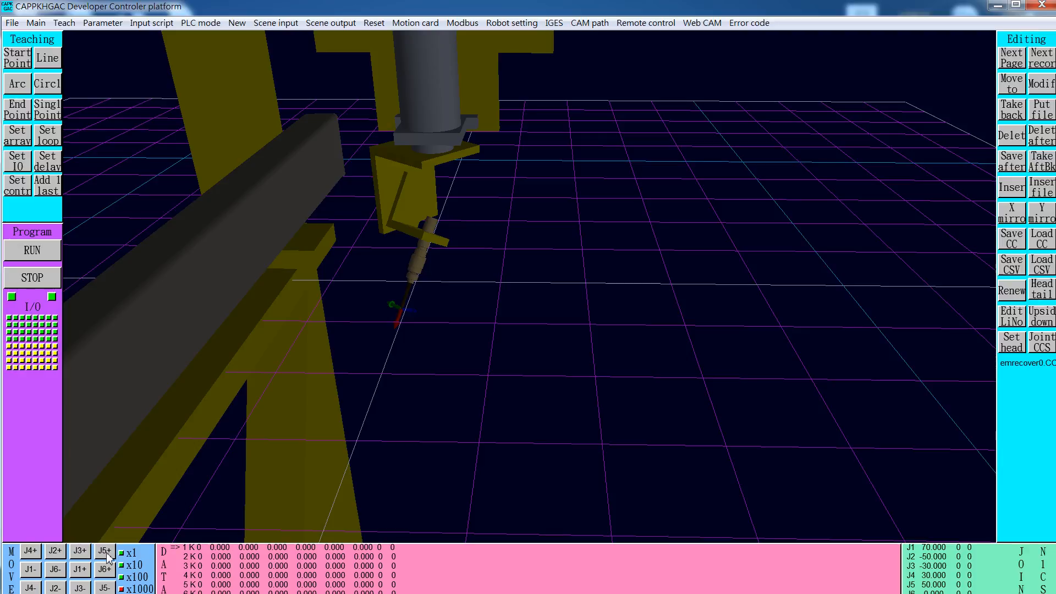
Jog joint J1 forward to 260 and joint J2 backward to -160
left_click(79, 573)
left_click(77, 571)
left_click(77, 571)
left_click(77, 571)
left_click(77, 571)
double_click(77, 571)
left_click(77, 570)
left_click(88, 566)
left_click(87, 566)
left_click(88, 570)
left_click(88, 570)
left_click(88, 570)
left_click(88, 570)
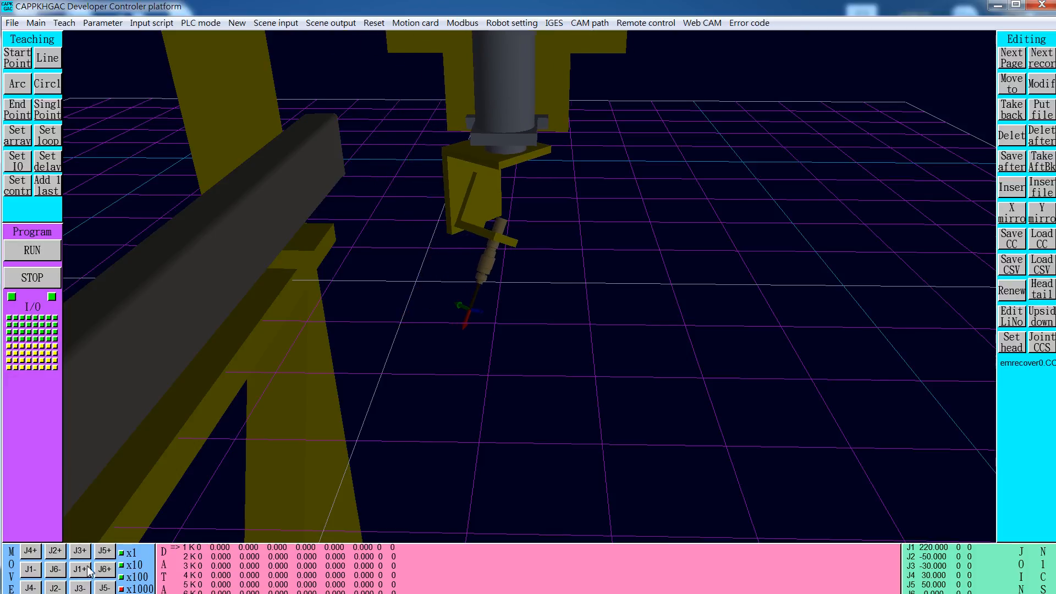
left_click(88, 570)
left_click(88, 569)
left_click(88, 570)
left_click(88, 570)
left_click(60, 589)
left_click(59, 589)
left_click(59, 588)
left_click(59, 589)
left_click(60, 589)
left_click(59, 588)
left_click(59, 589)
left_click(59, 589)
left_click(60, 589)
left_click(59, 589)
left_click(59, 588)
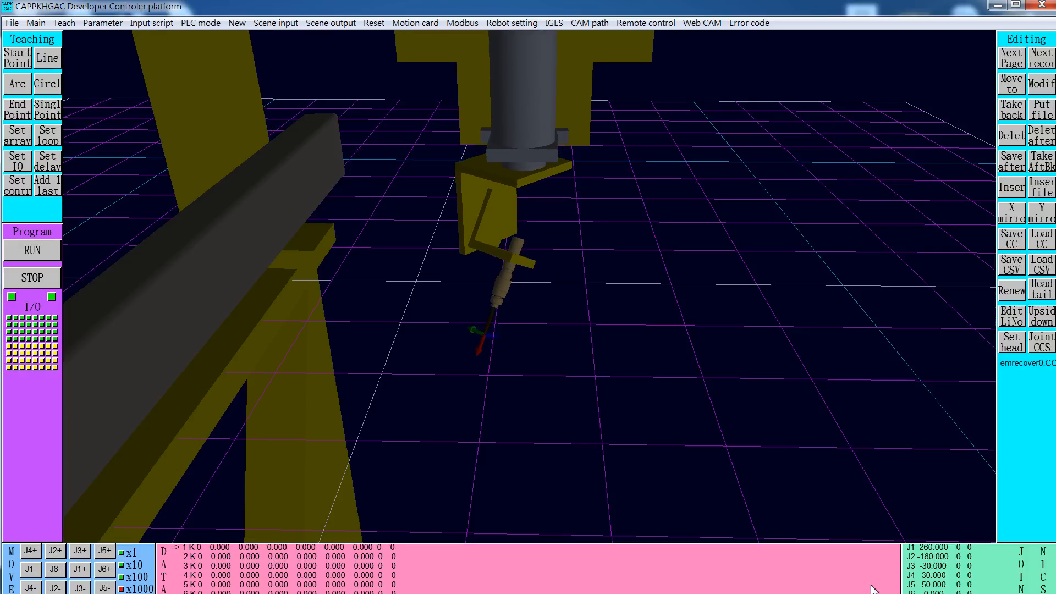
Switch from joint to CCS coordinates and jog the tool back and forth along its X, Y and Z axes
left_click(1021, 577)
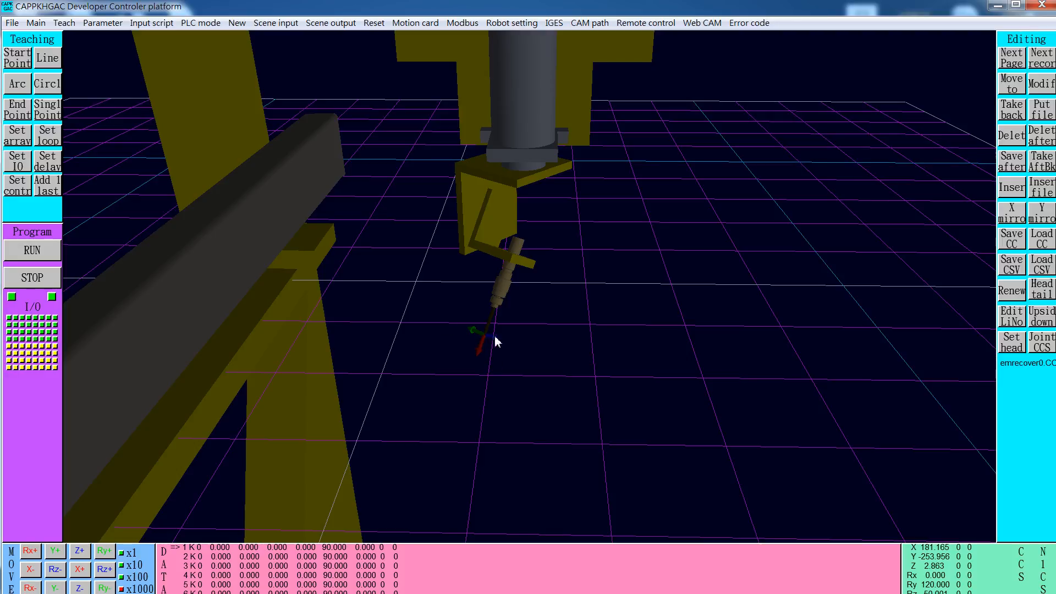
left_click(80, 571)
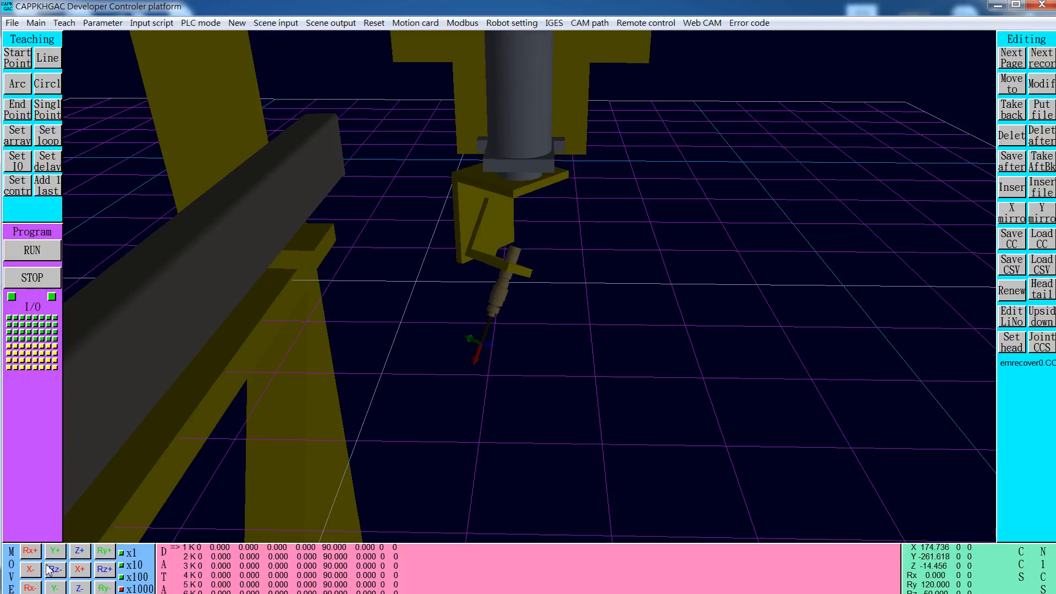
left_click(30, 570)
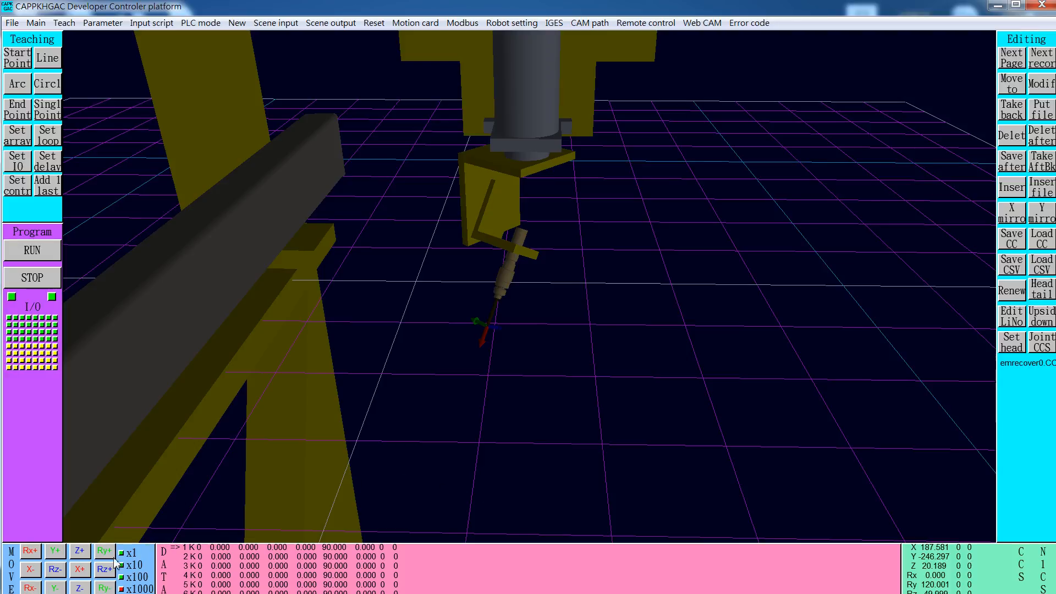
left_click(55, 551)
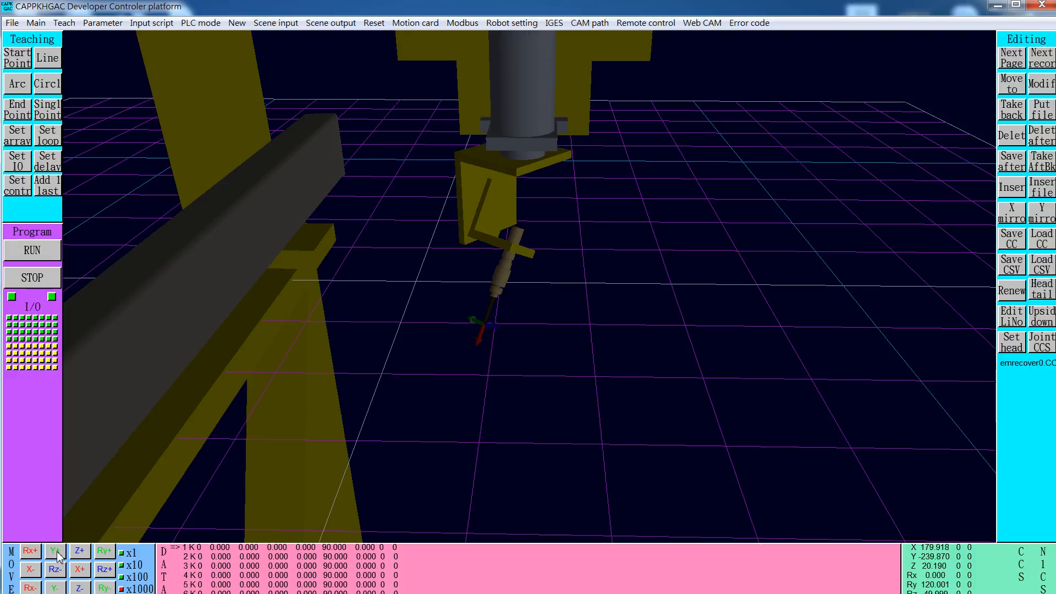
left_click(54, 588)
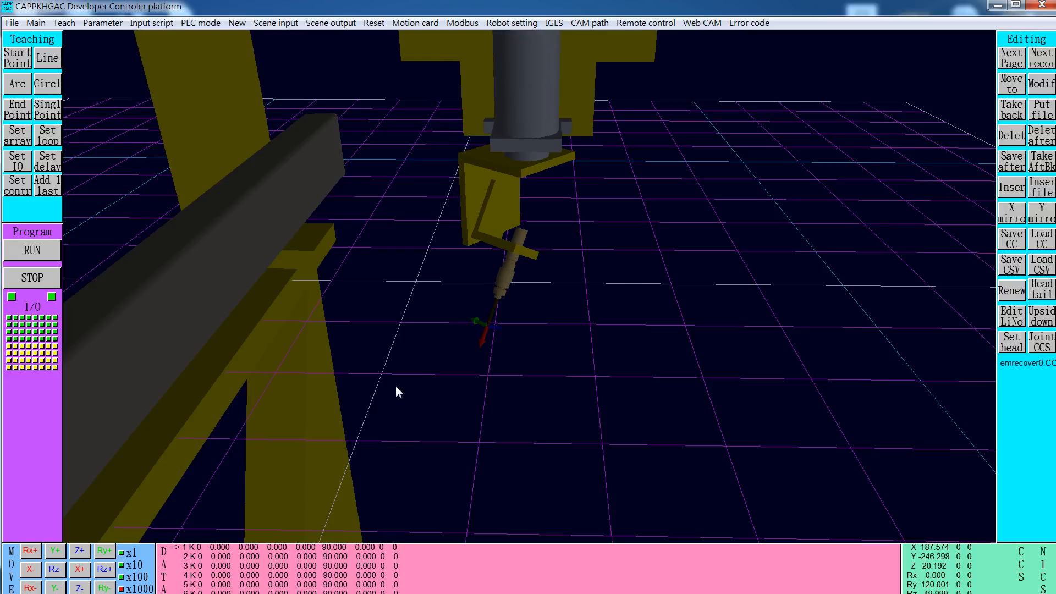
left_click(79, 551)
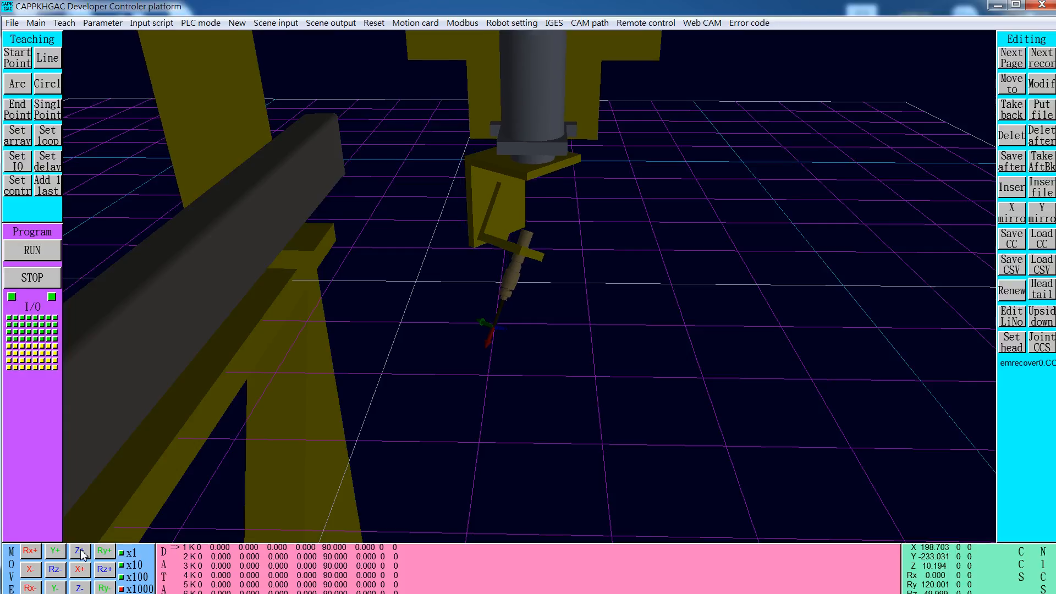
left_click(79, 588)
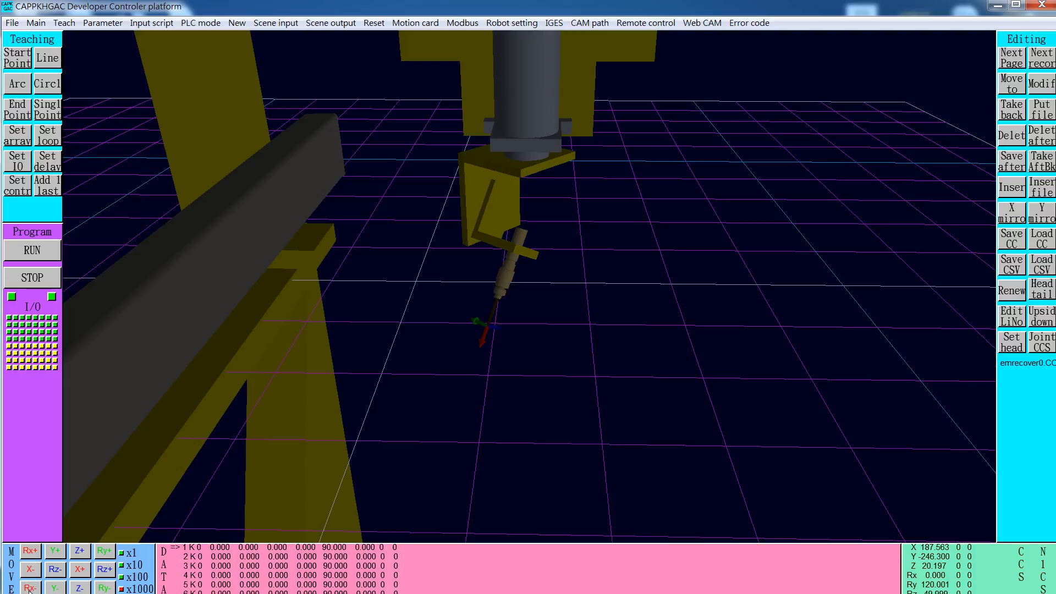
Rotate the tool about its Y axis by 10 degrees in the positive direction and back, twice
left_click(108, 554)
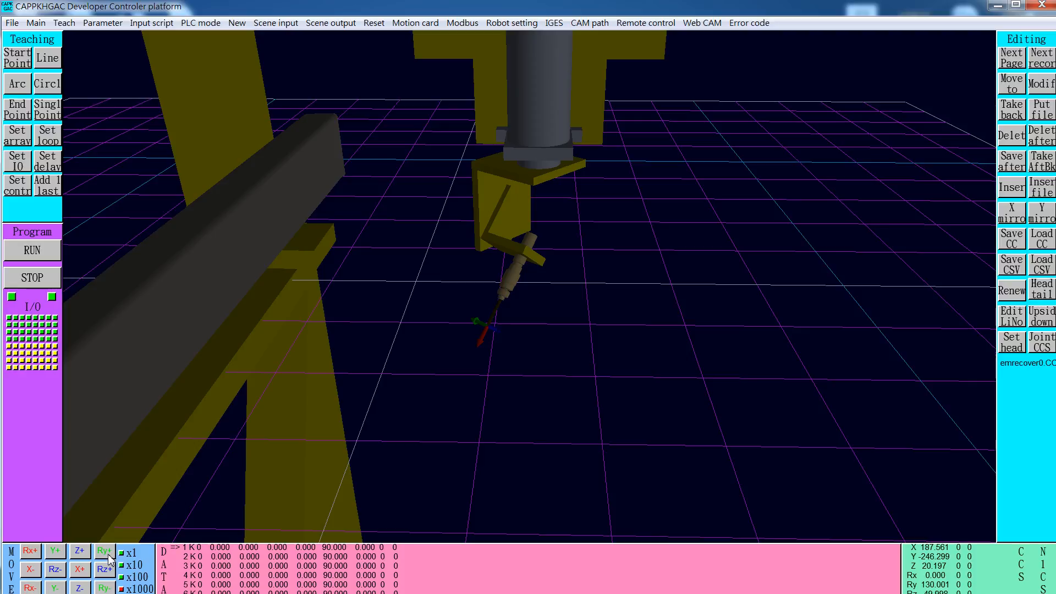
left_click(104, 587)
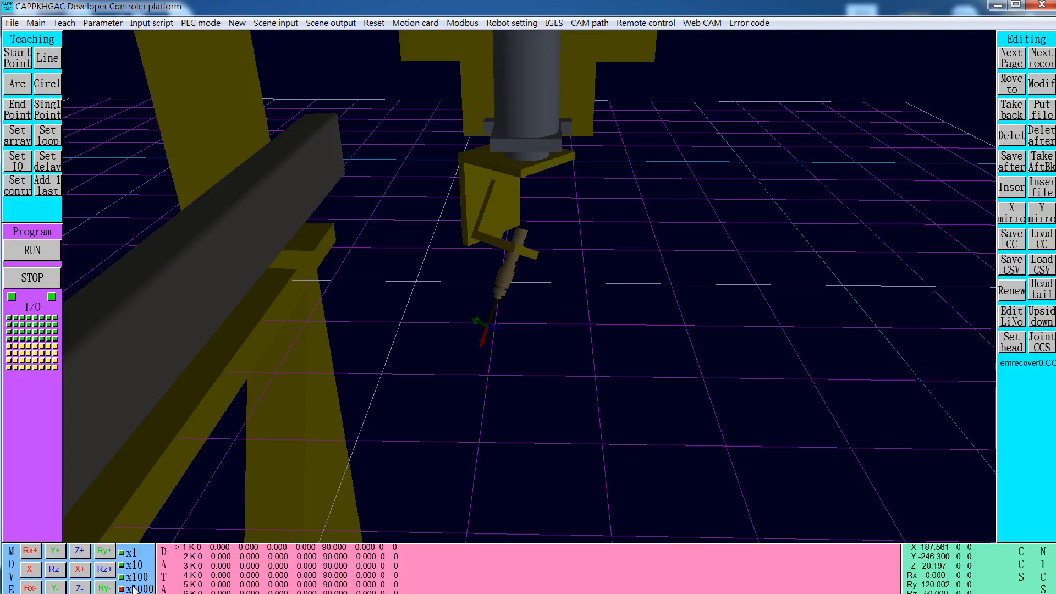
left_click(108, 552)
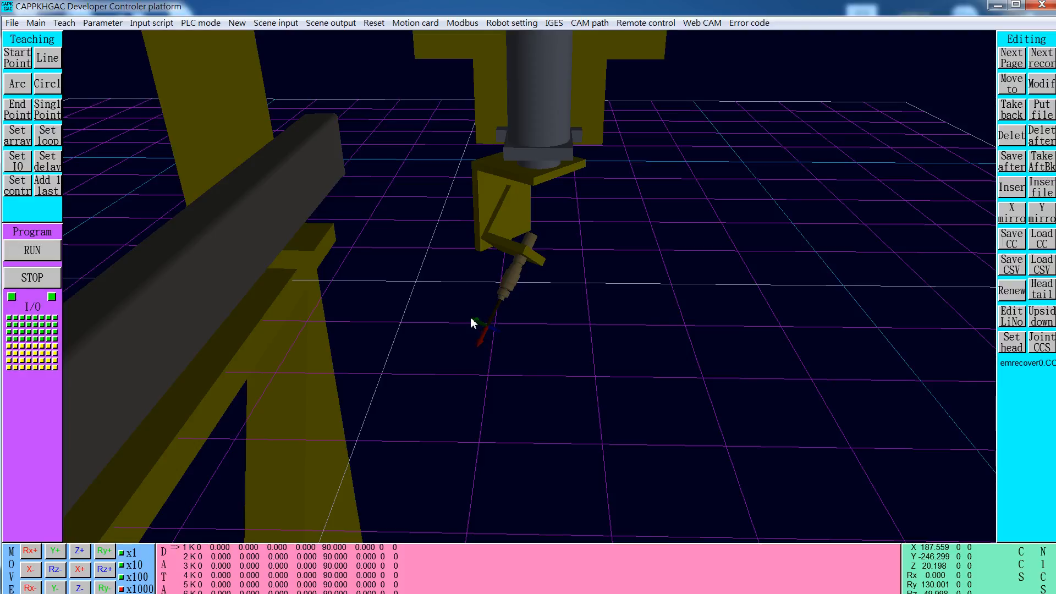
left_click(104, 588)
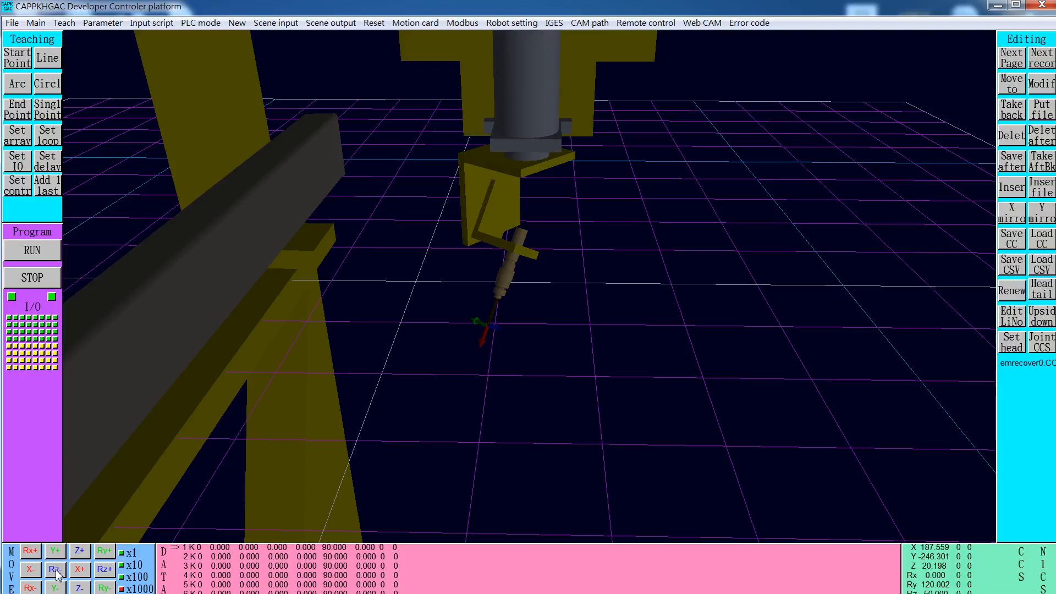
Rotate the tool about its Z axis in the positive, negative and again positive direction around the fixed tool tip
left_click(105, 575)
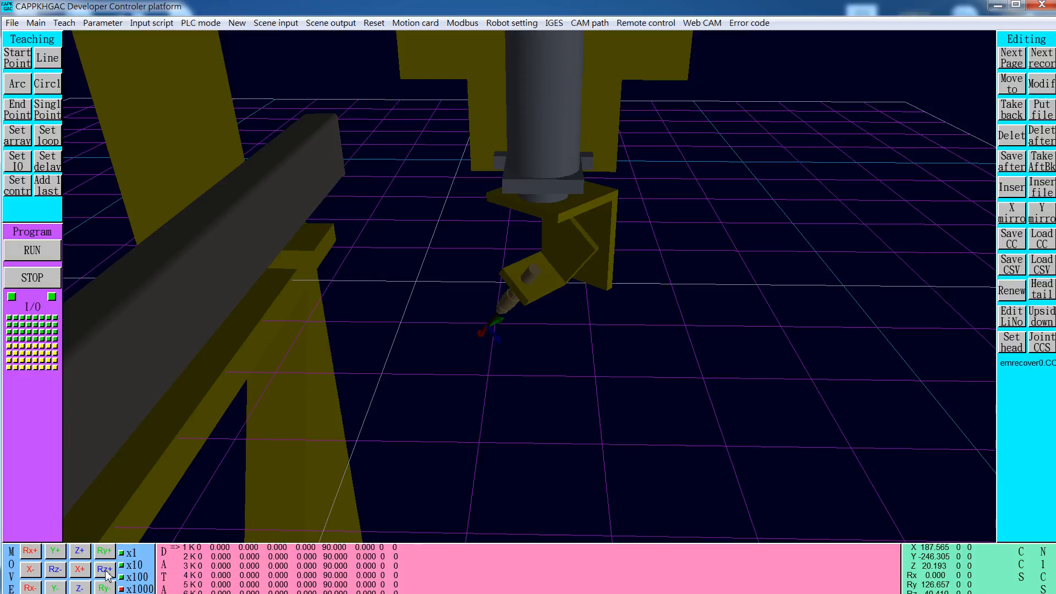
left_click(57, 573)
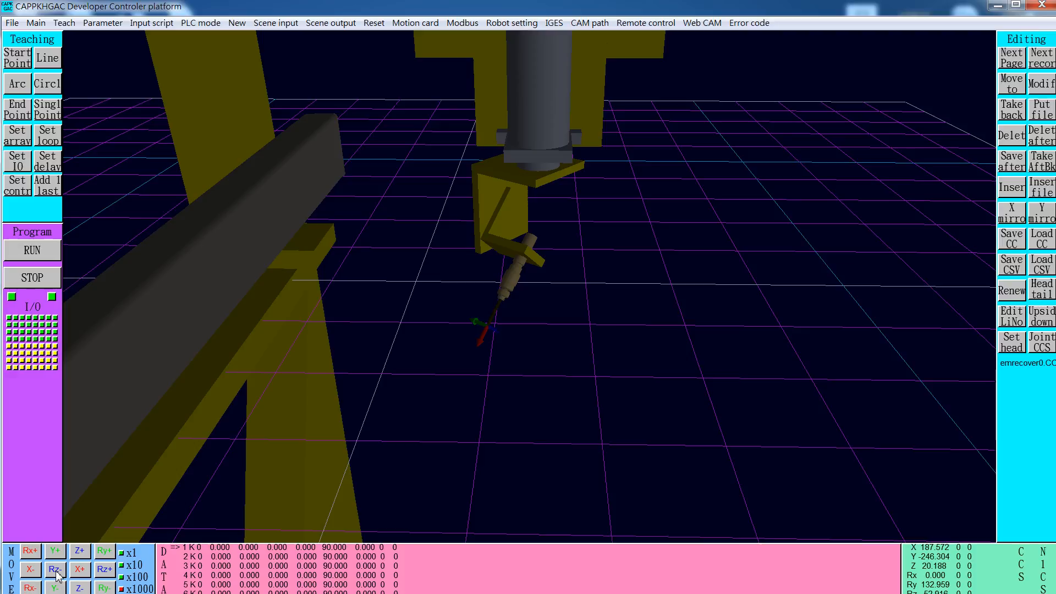
left_click(105, 572)
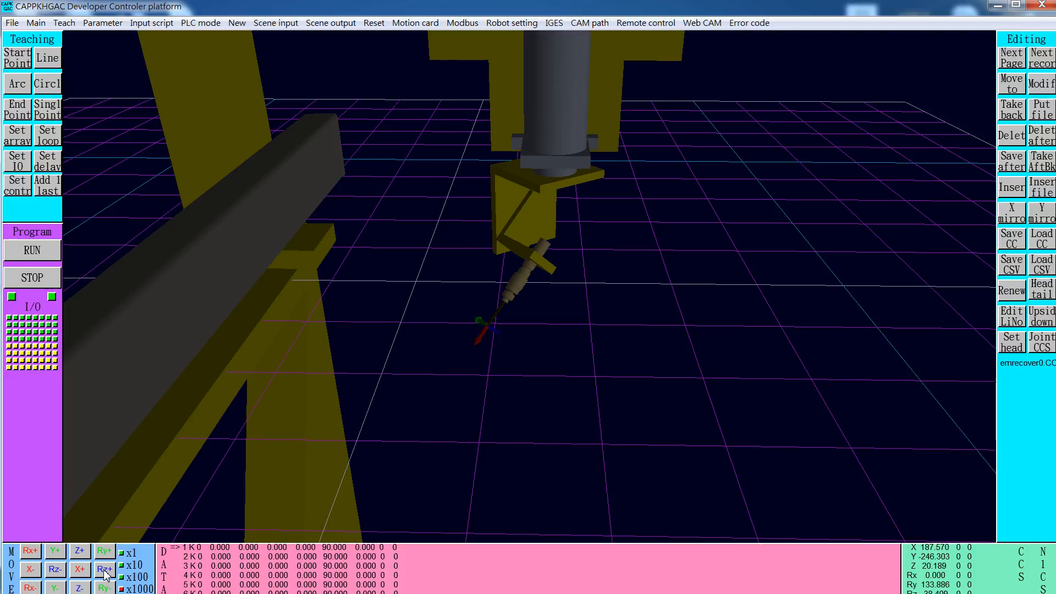